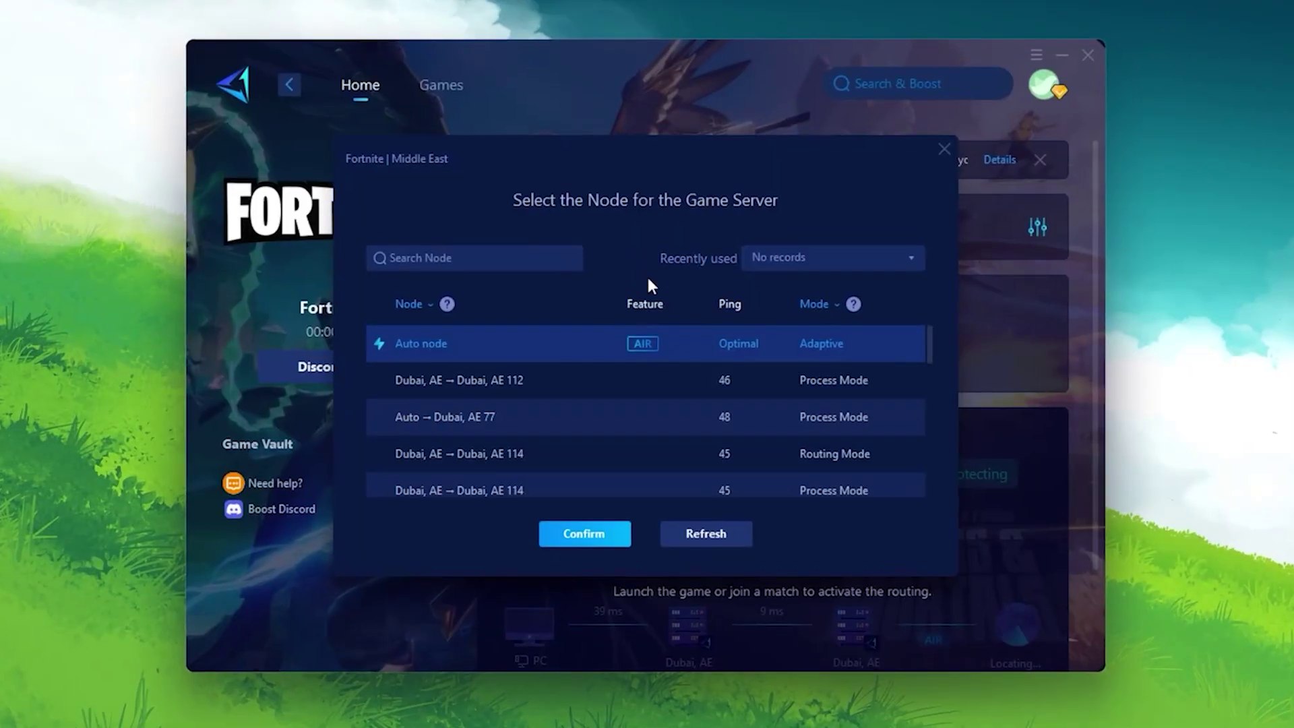
Launch the XTUSetup_7.14.2.14.exe installer from the desktop
scroll(619, 351, down, 3)
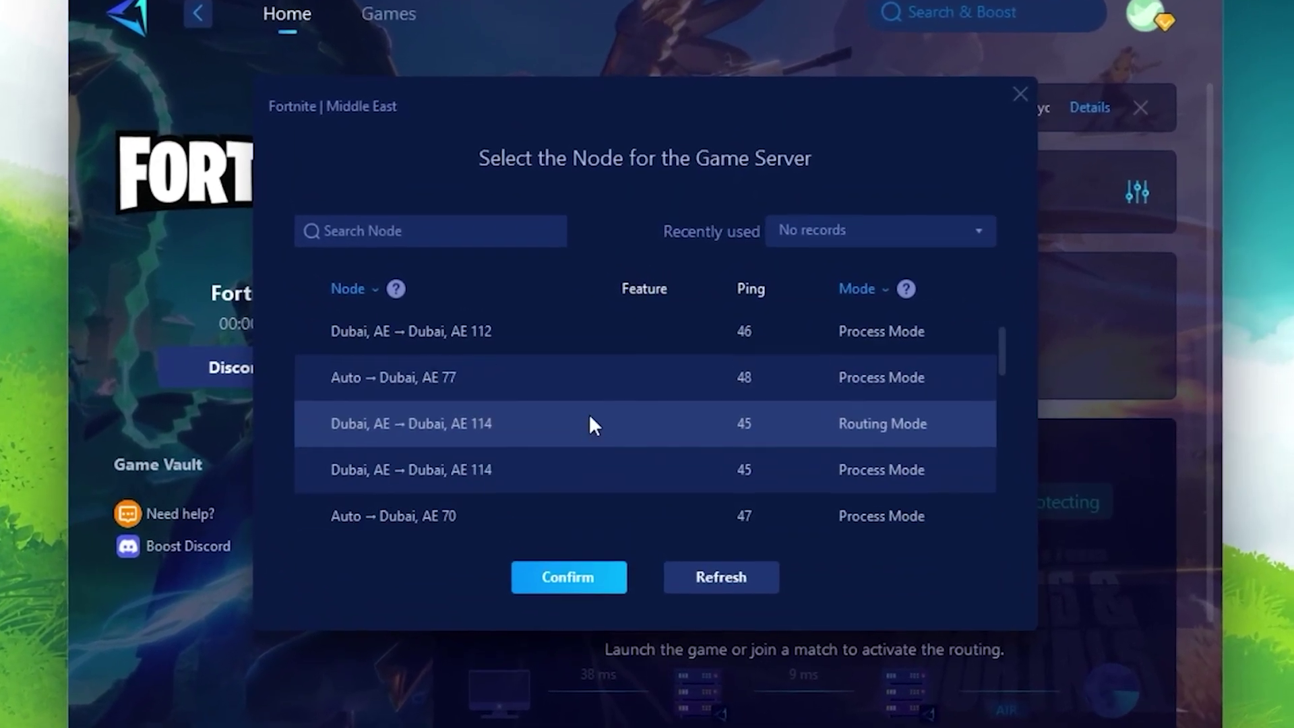
scroll(725, 428, down, 2)
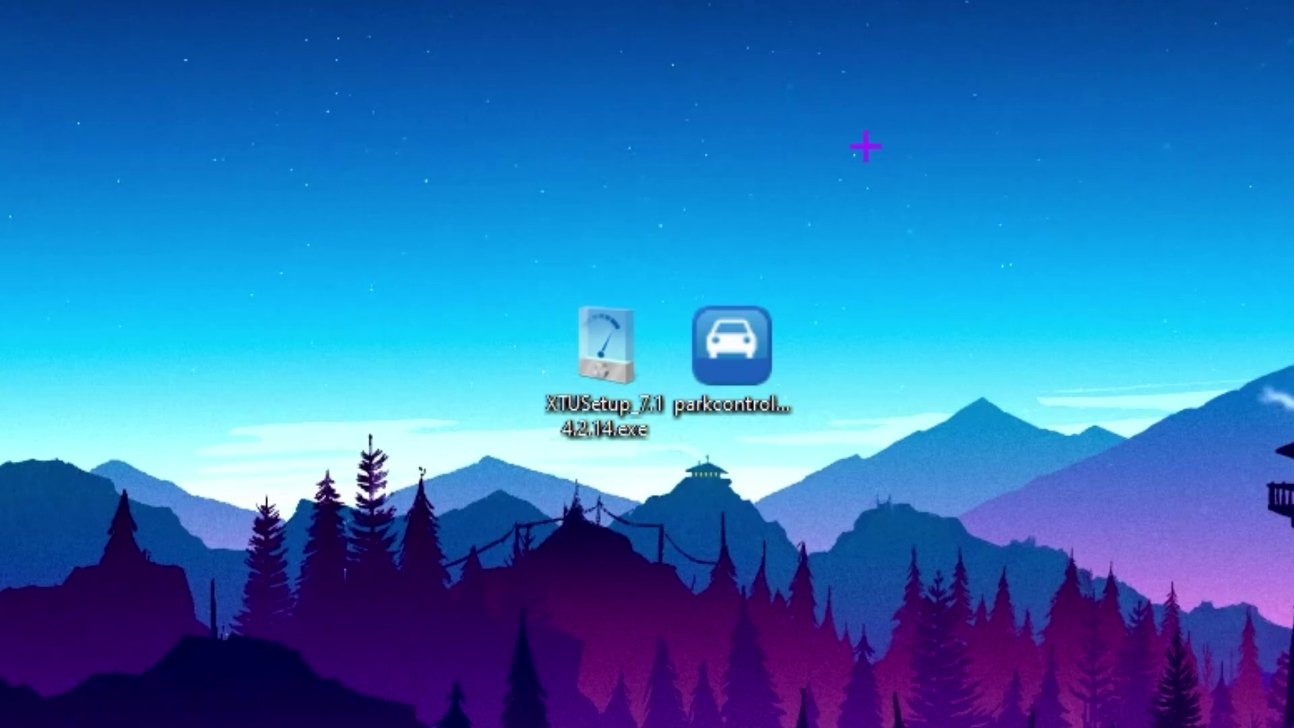
drag(866, 145, 880, 290)
click(601, 361)
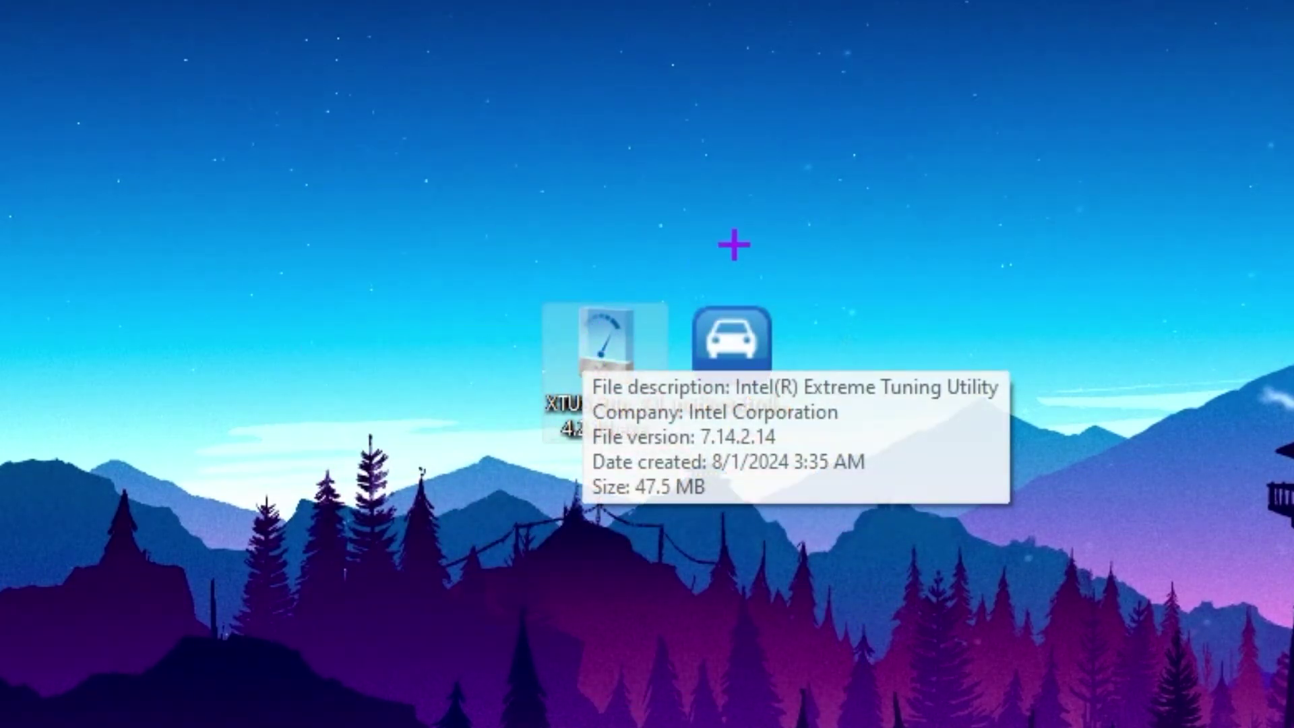
mouse_move(738, 367)
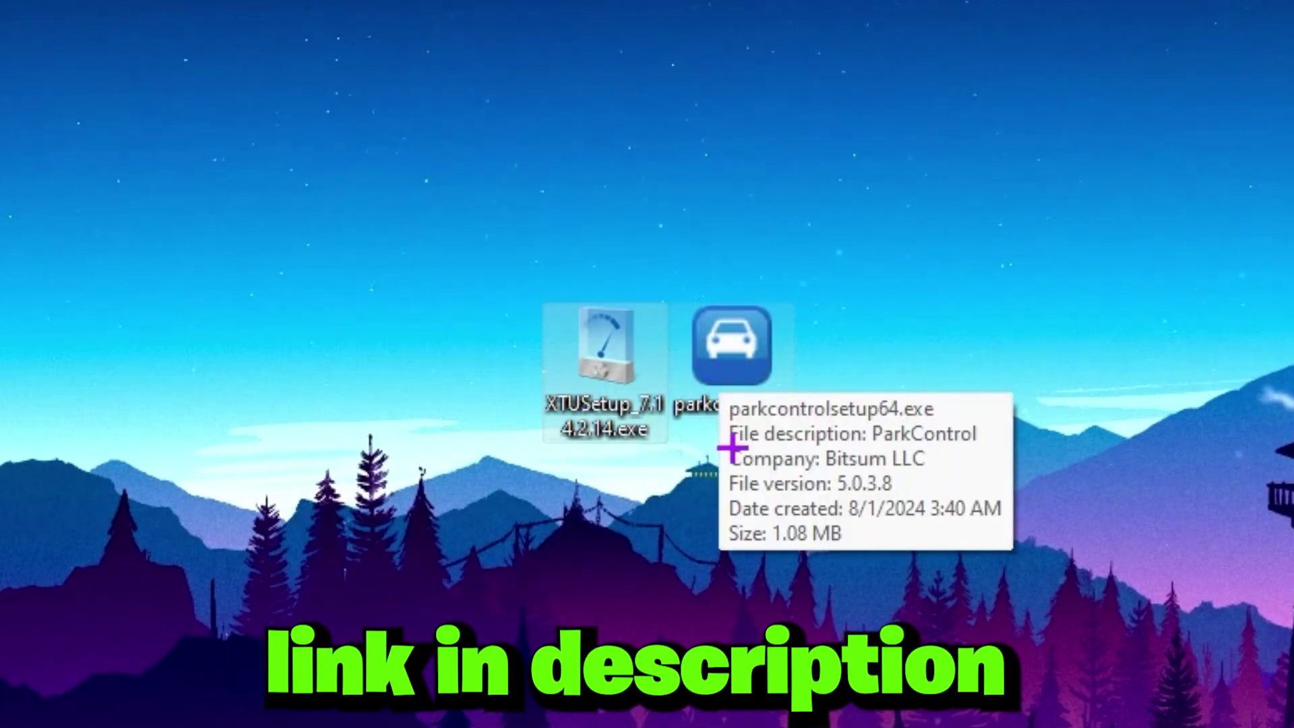
mouse_move(606, 371)
mouse_down()
mouse_move(428, 367)
mouse_move(592, 364)
mouse_up()
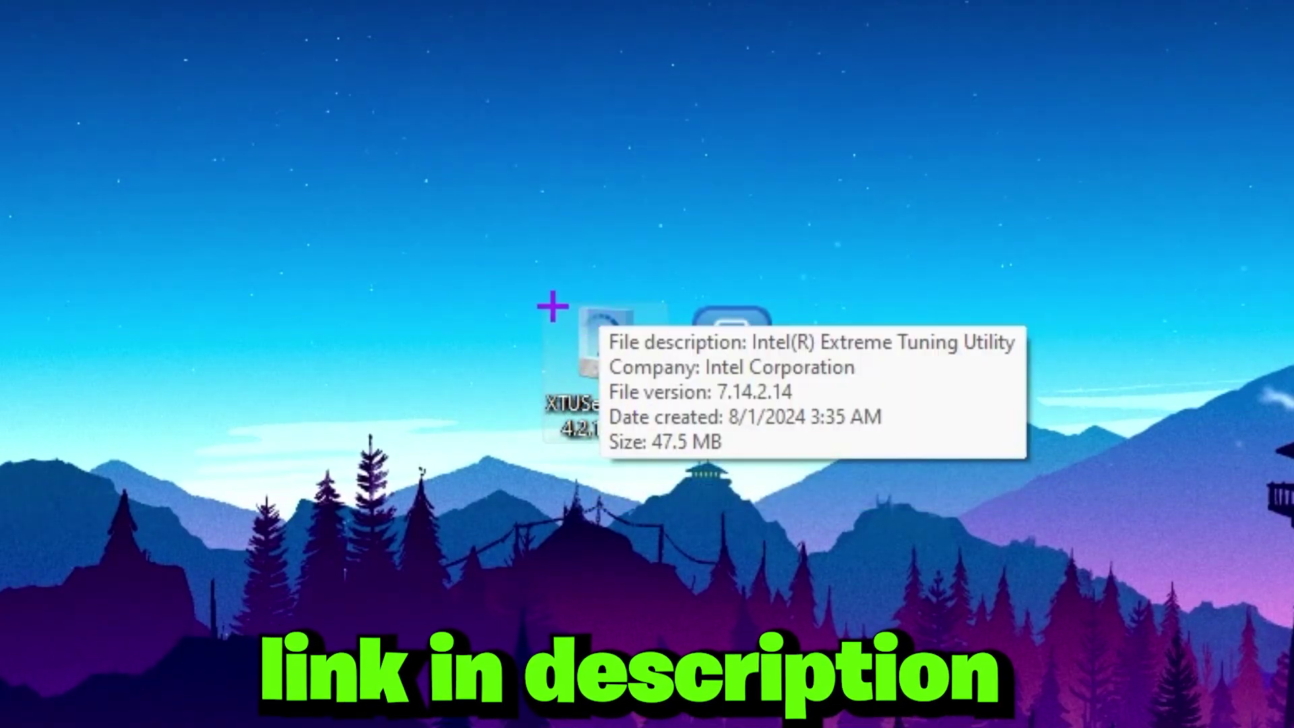
double_click(612, 349)
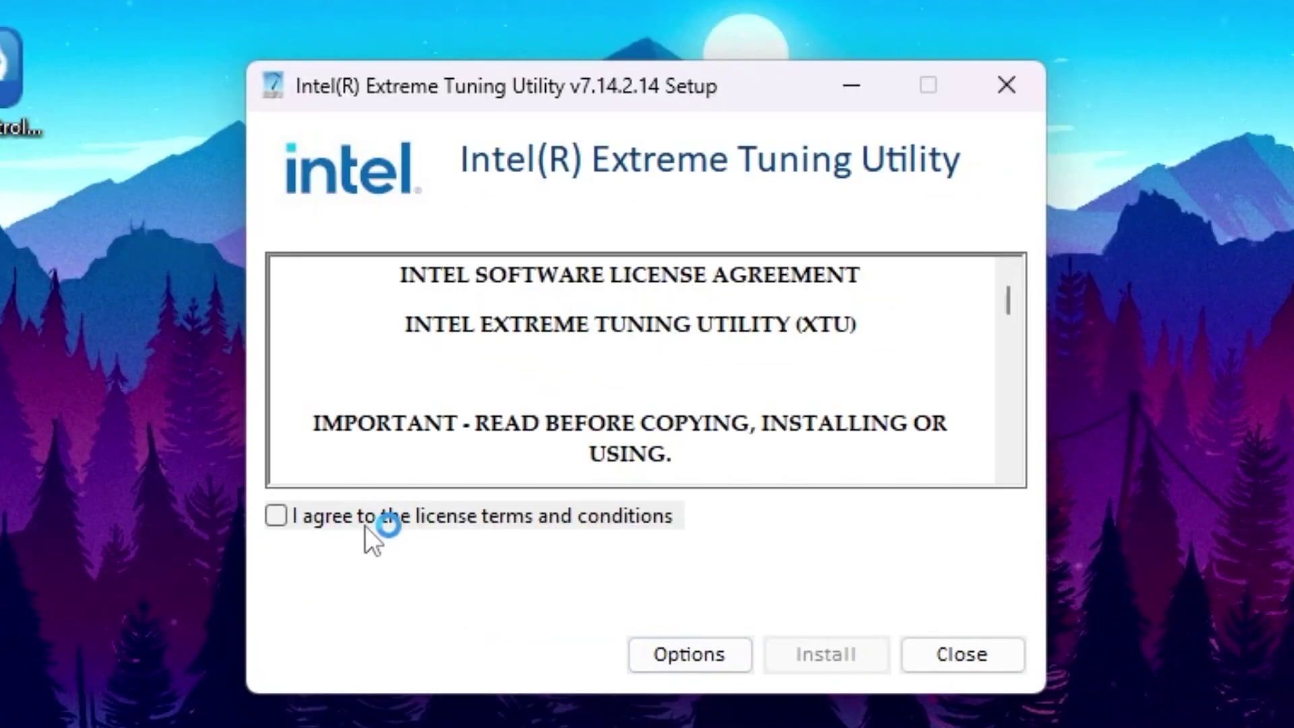
Agree to the licence terms and install Extreme Tuning Utility 7.14.2.14
click(367, 519)
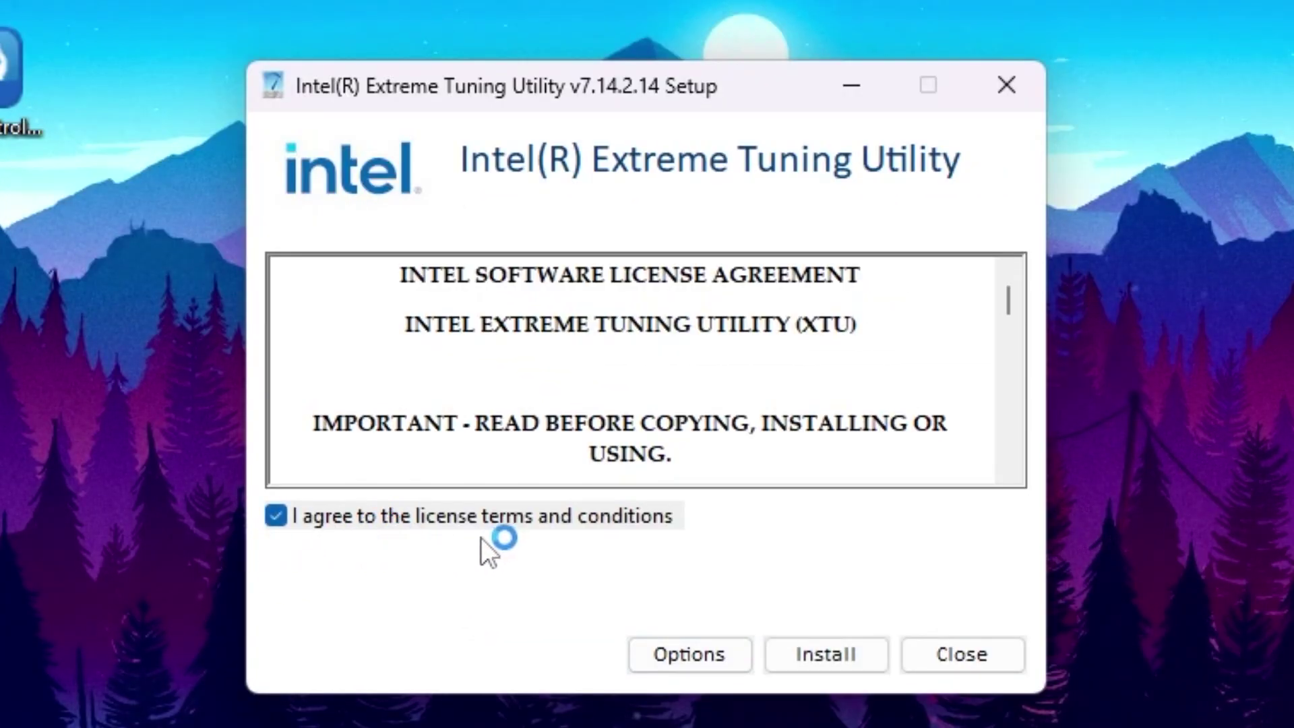
click(816, 637)
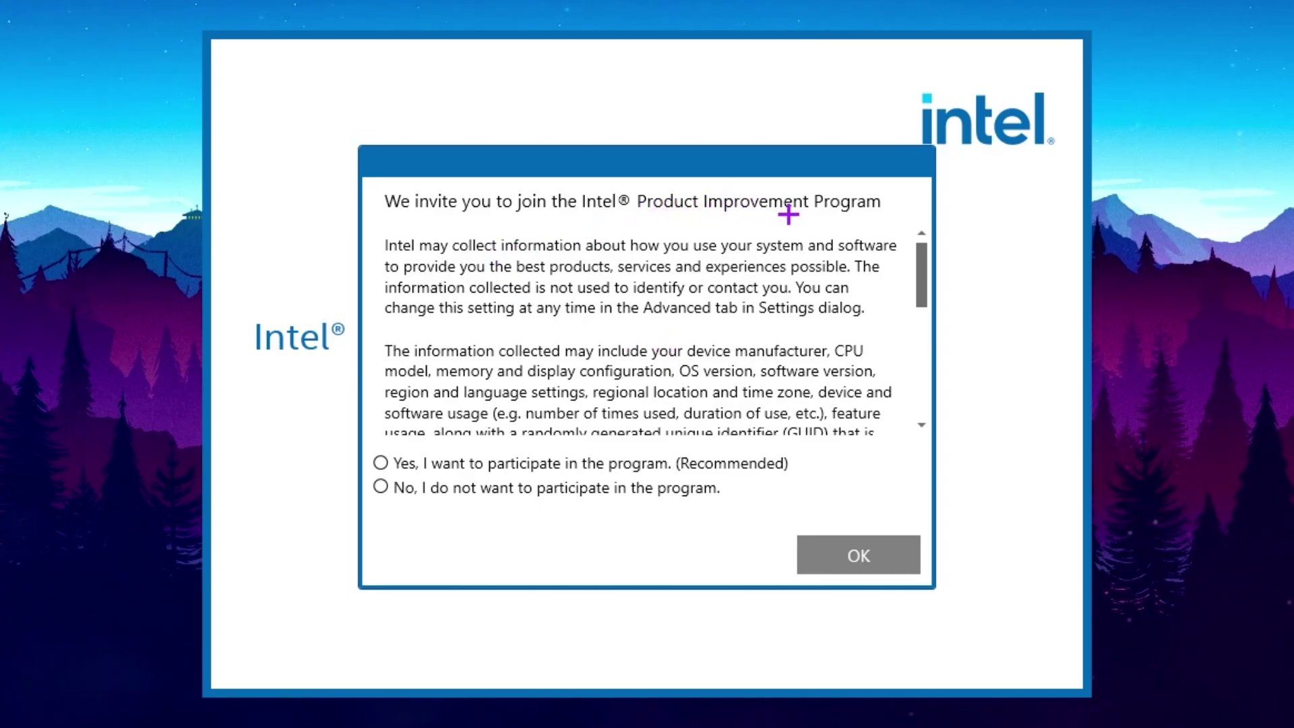
Decline participation in the Intel Product Improvement Program
click(393, 485)
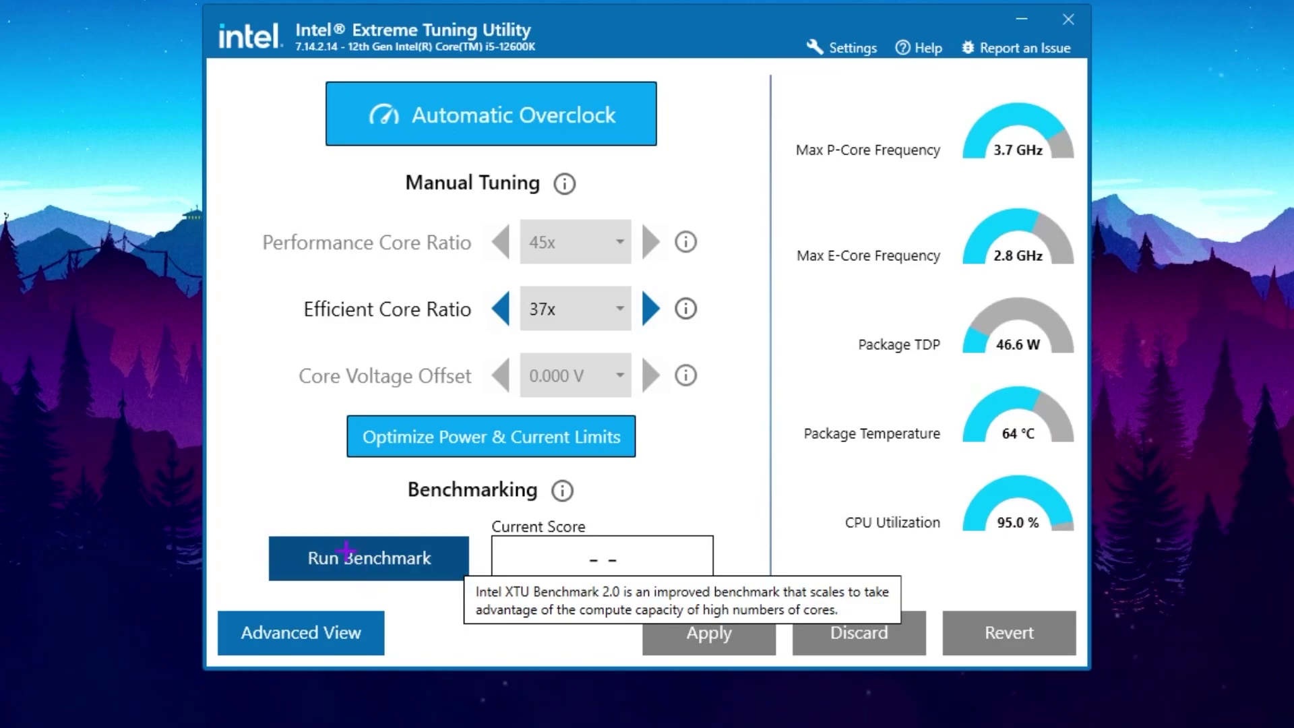
Run the XTU benchmark for a 4247 Marks baseline, then start Automatic Overclock
click(323, 577)
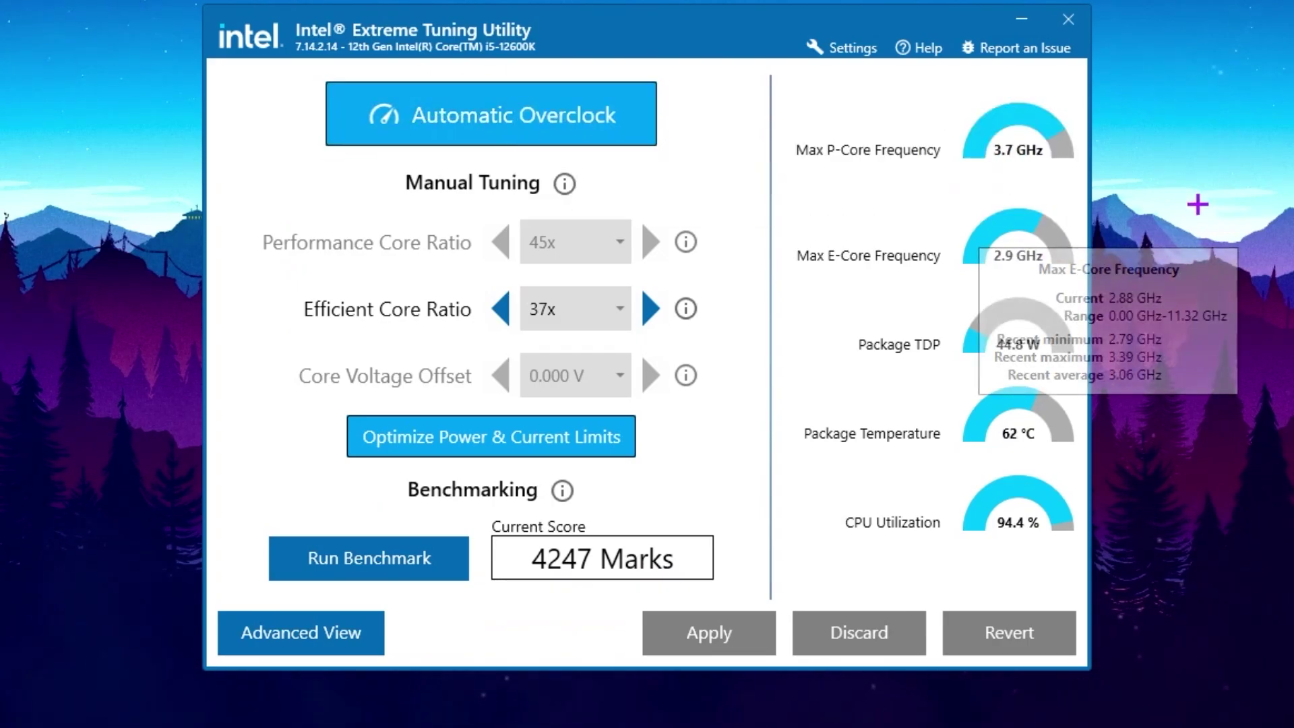
click(499, 109)
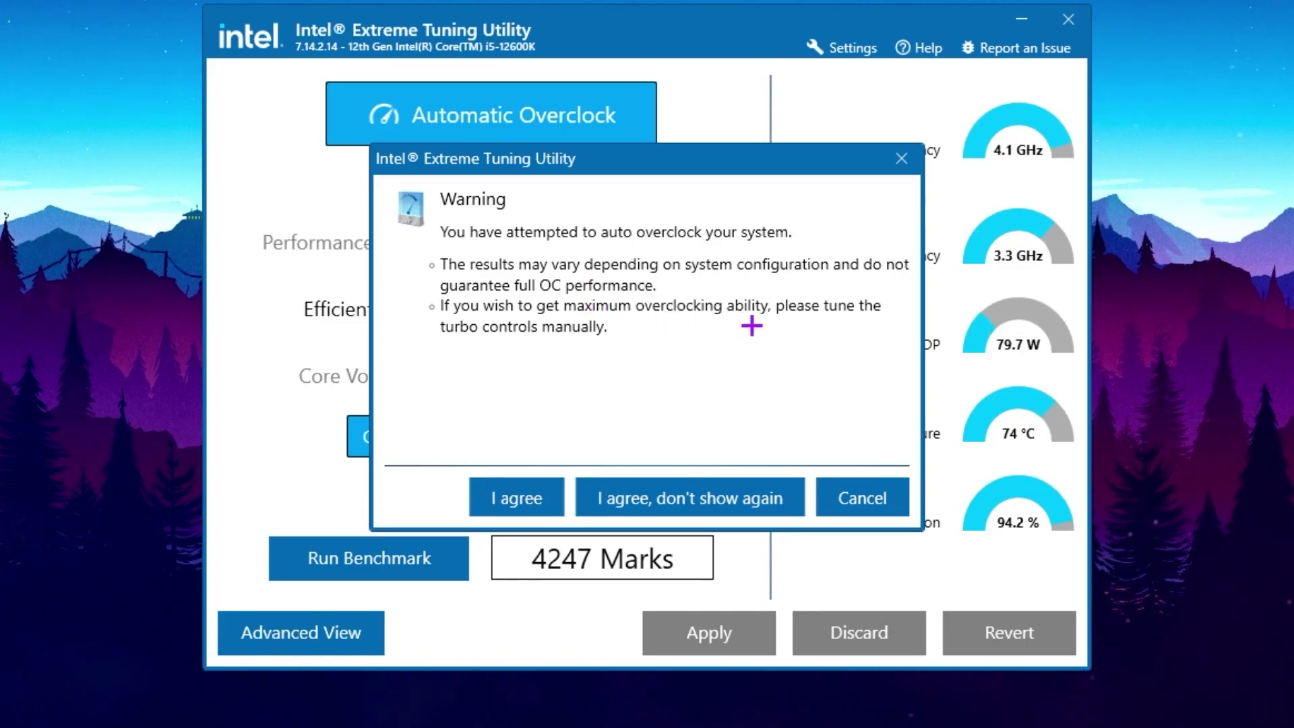
Accept the overclock warning, try Optimize Power & Current Limits, and dismiss the IccMax error
click(514, 500)
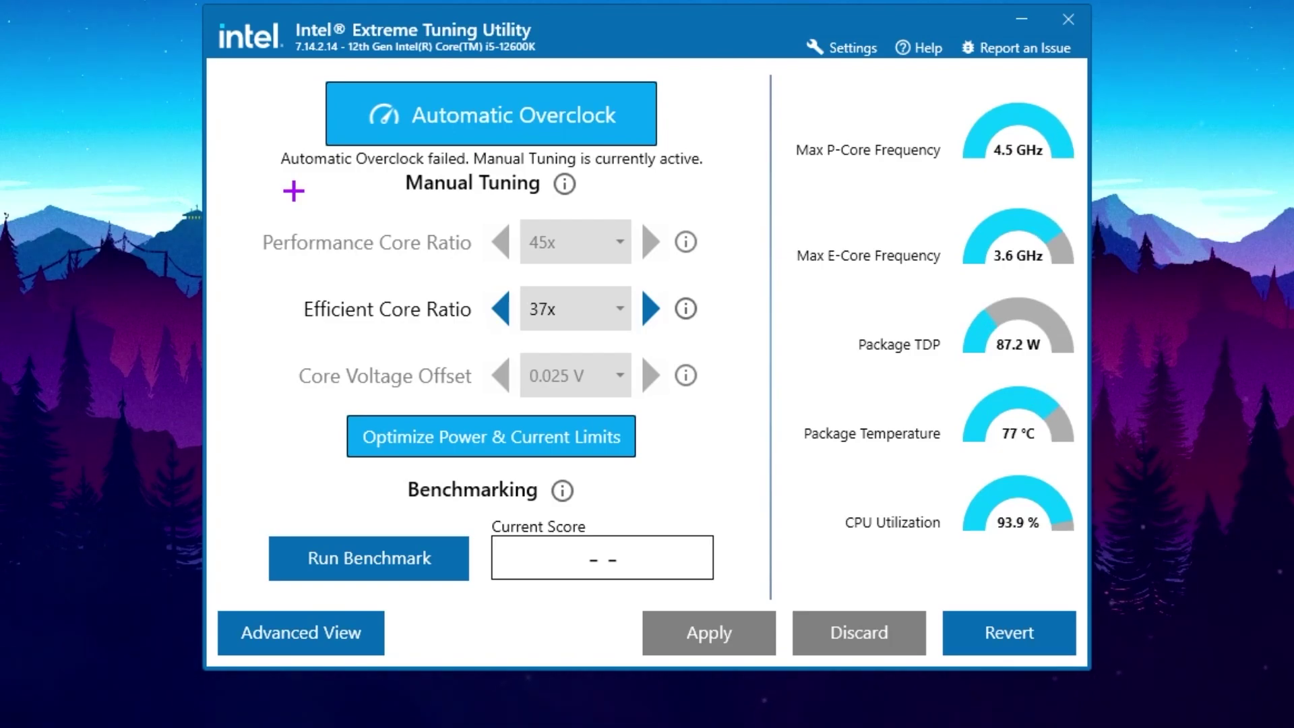
mouse_move(446, 436)
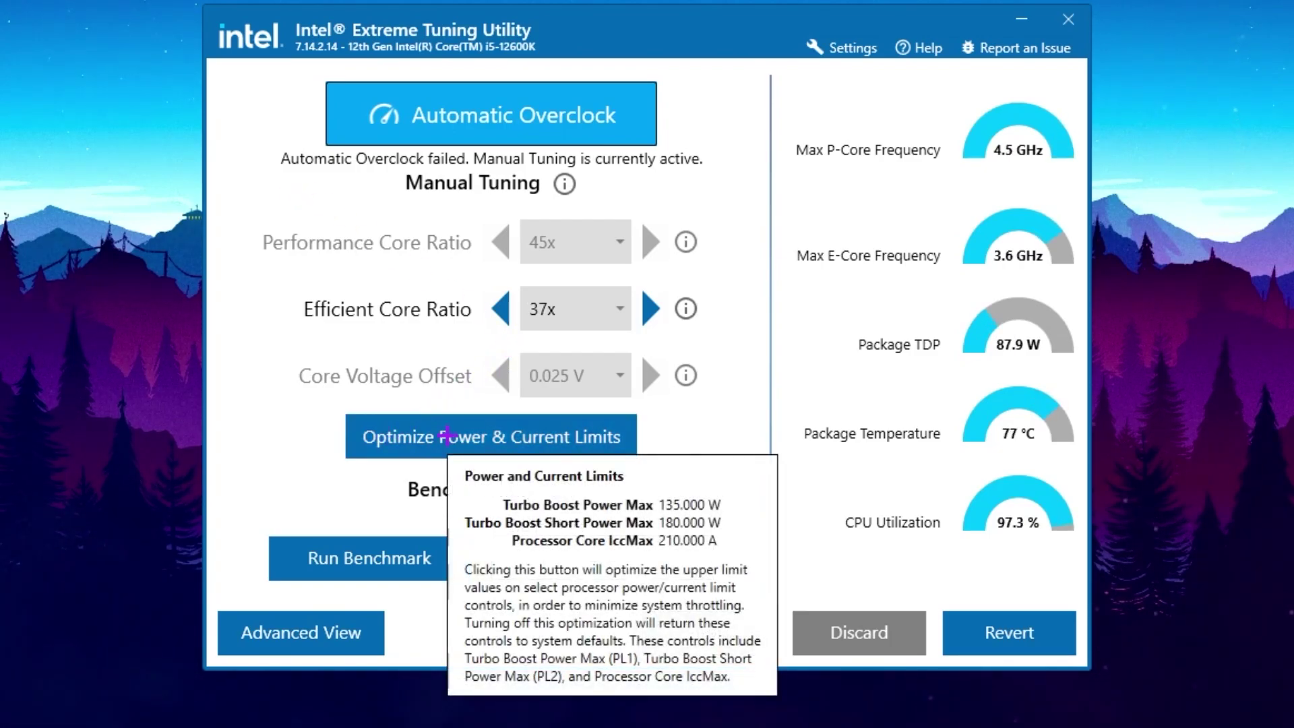
click(472, 440)
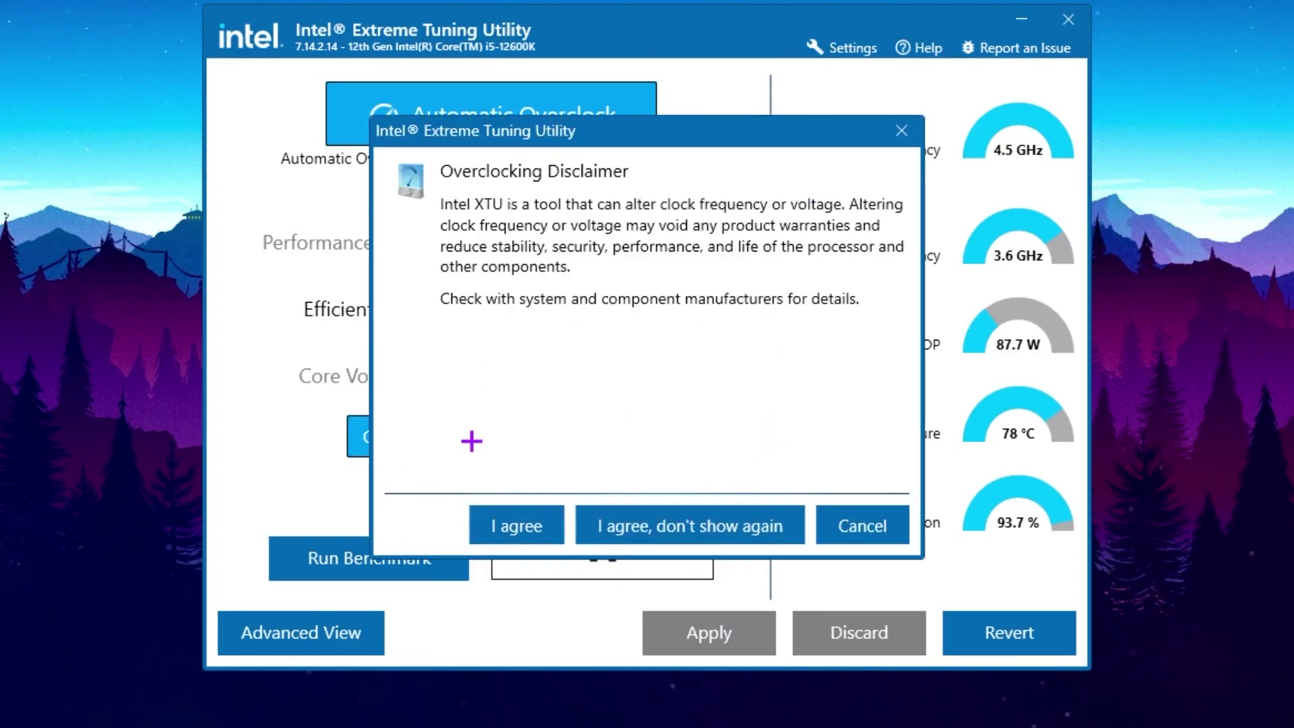
click(512, 526)
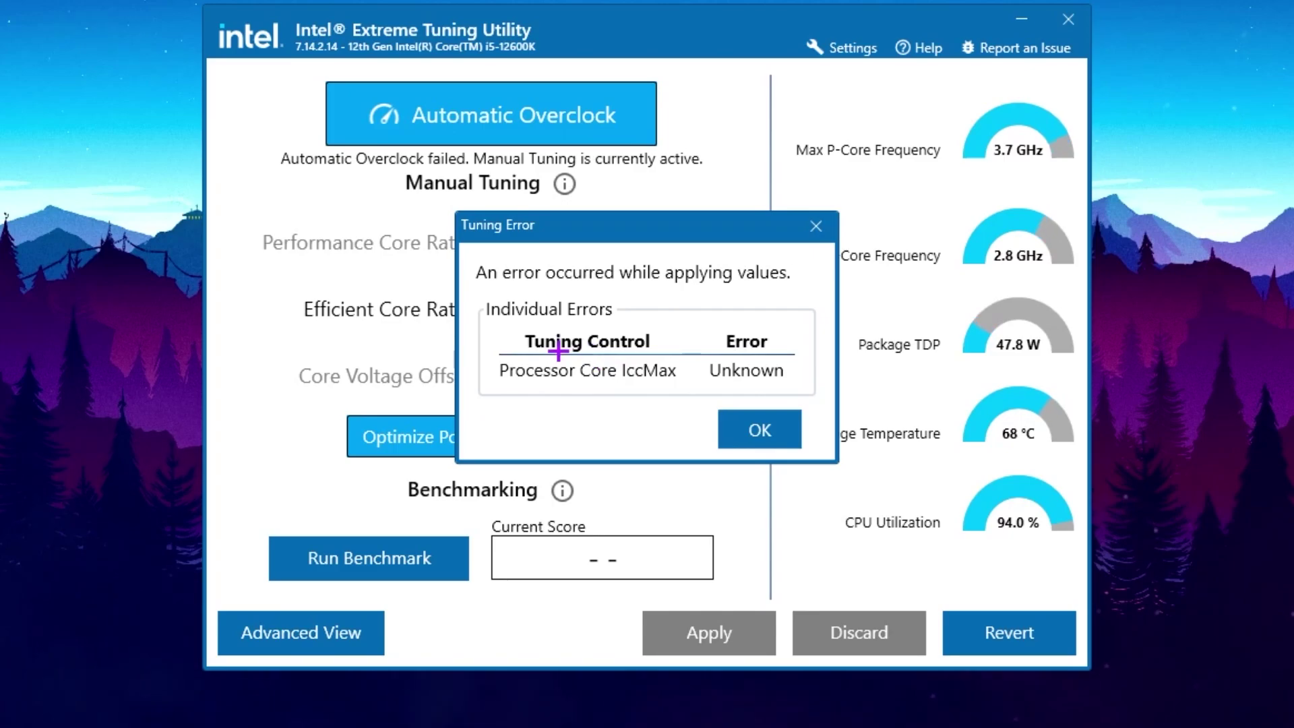
click(760, 428)
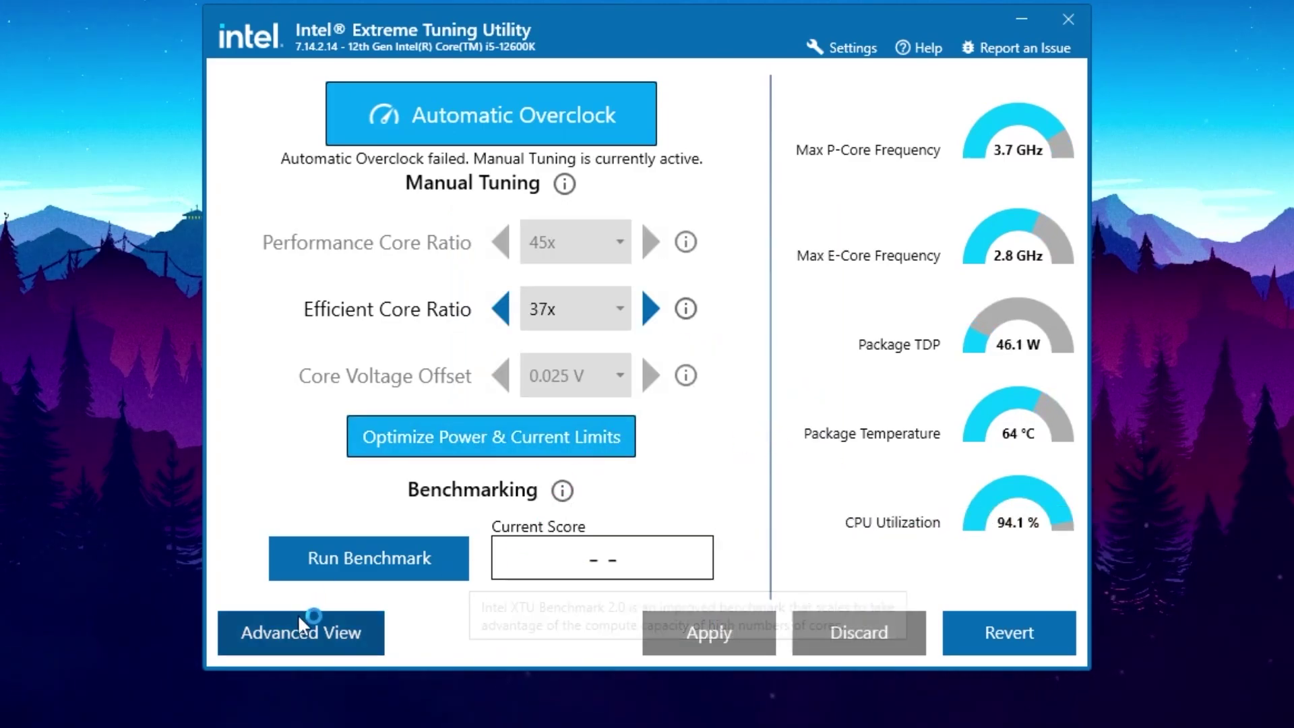
Run Speed Optimizer in Advanced View, then go to the Advanced Tuning core settings
click(318, 626)
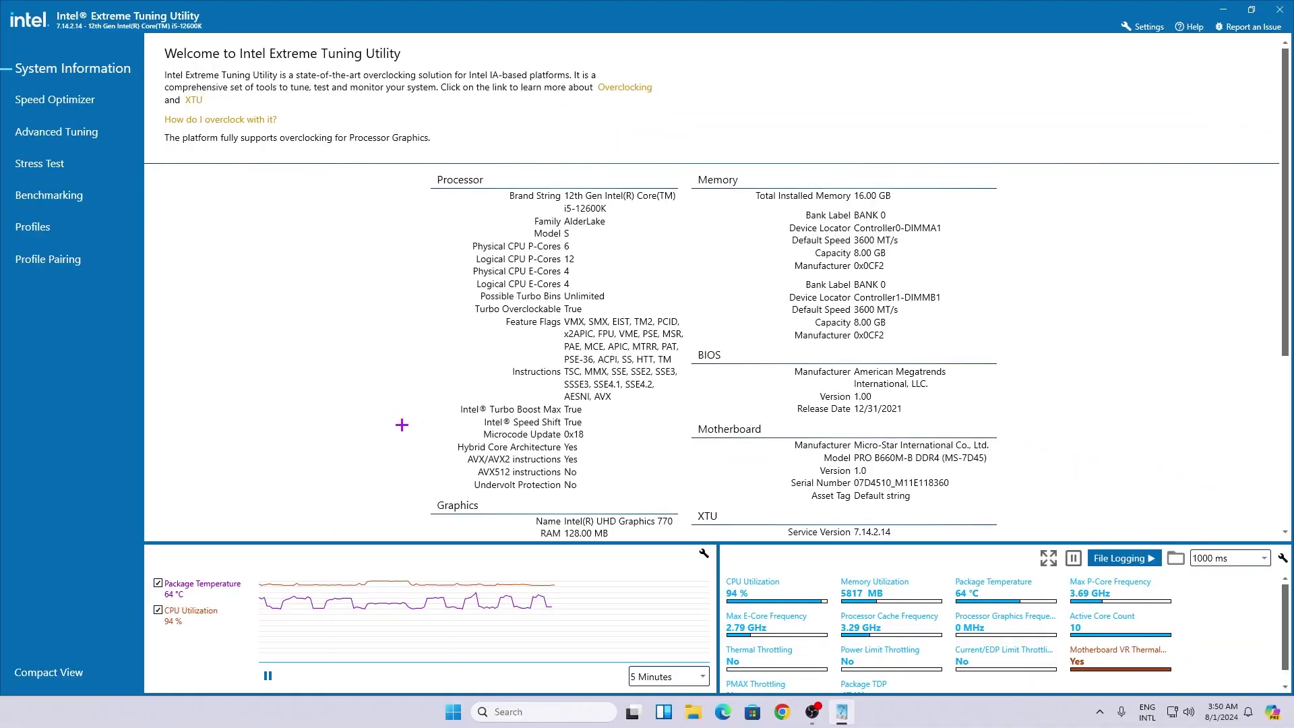
click(62, 101)
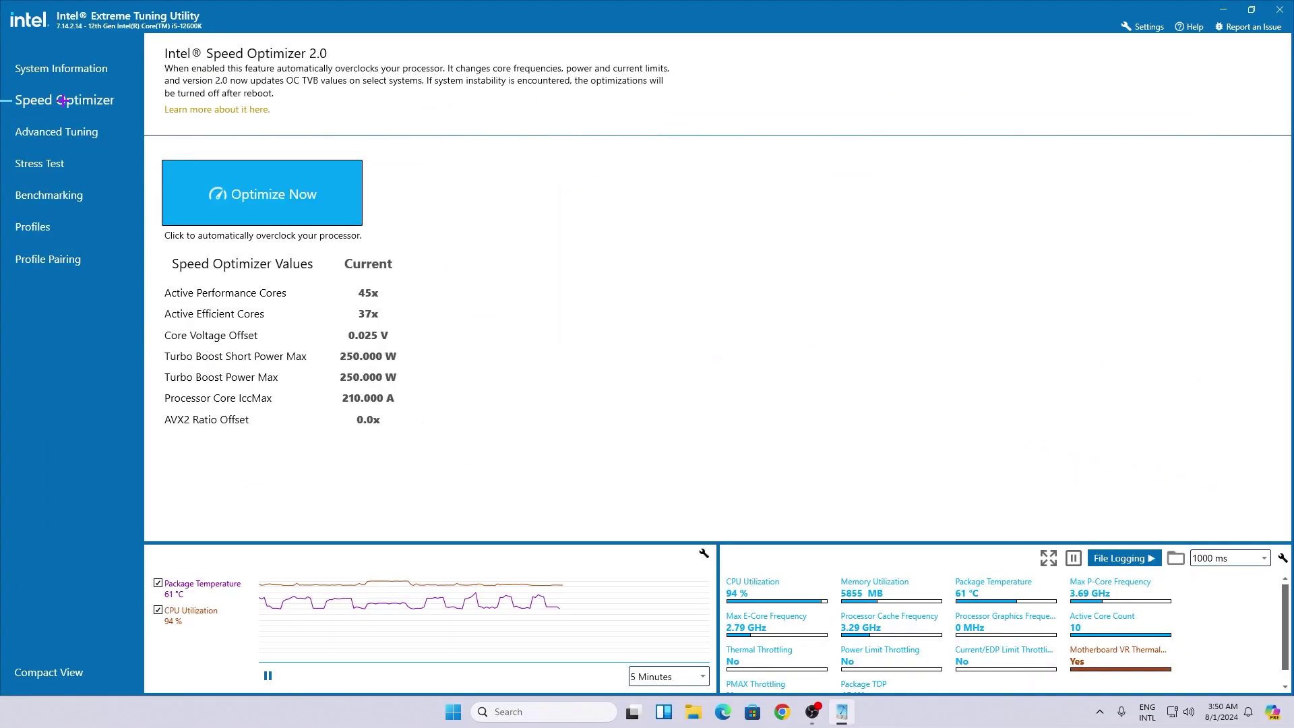
click(253, 195)
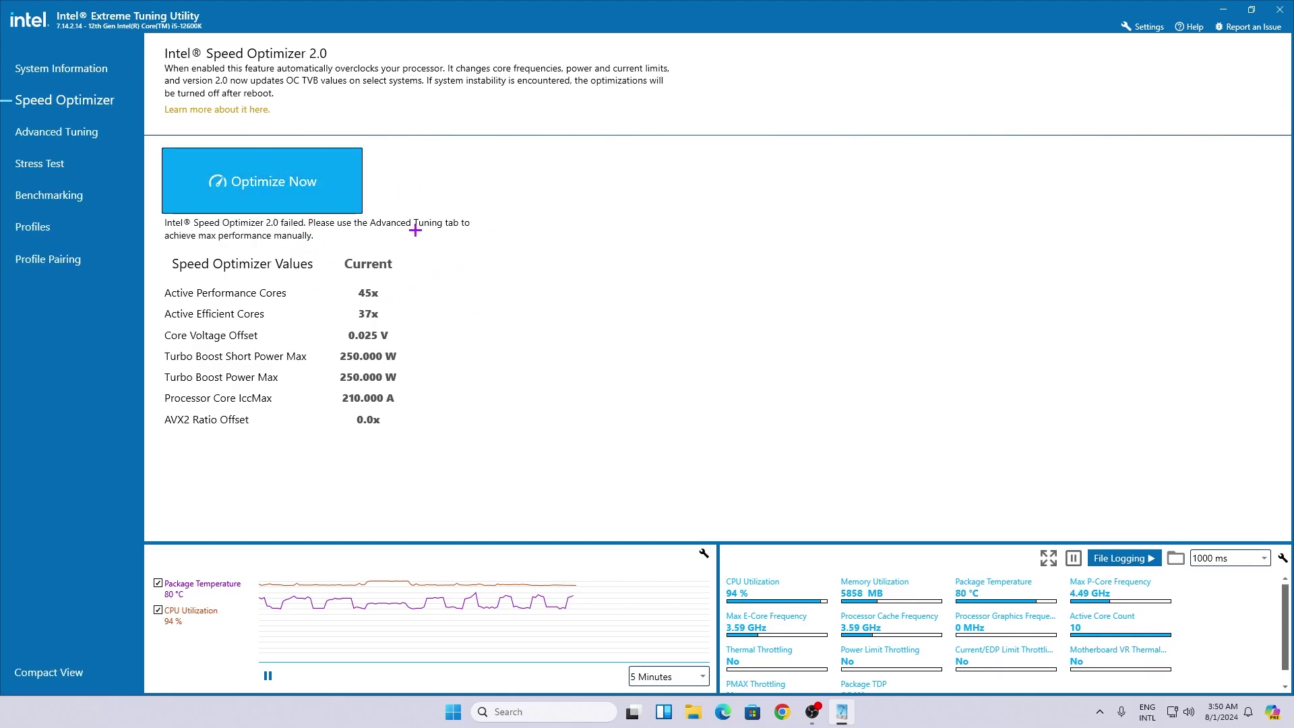
click(57, 130)
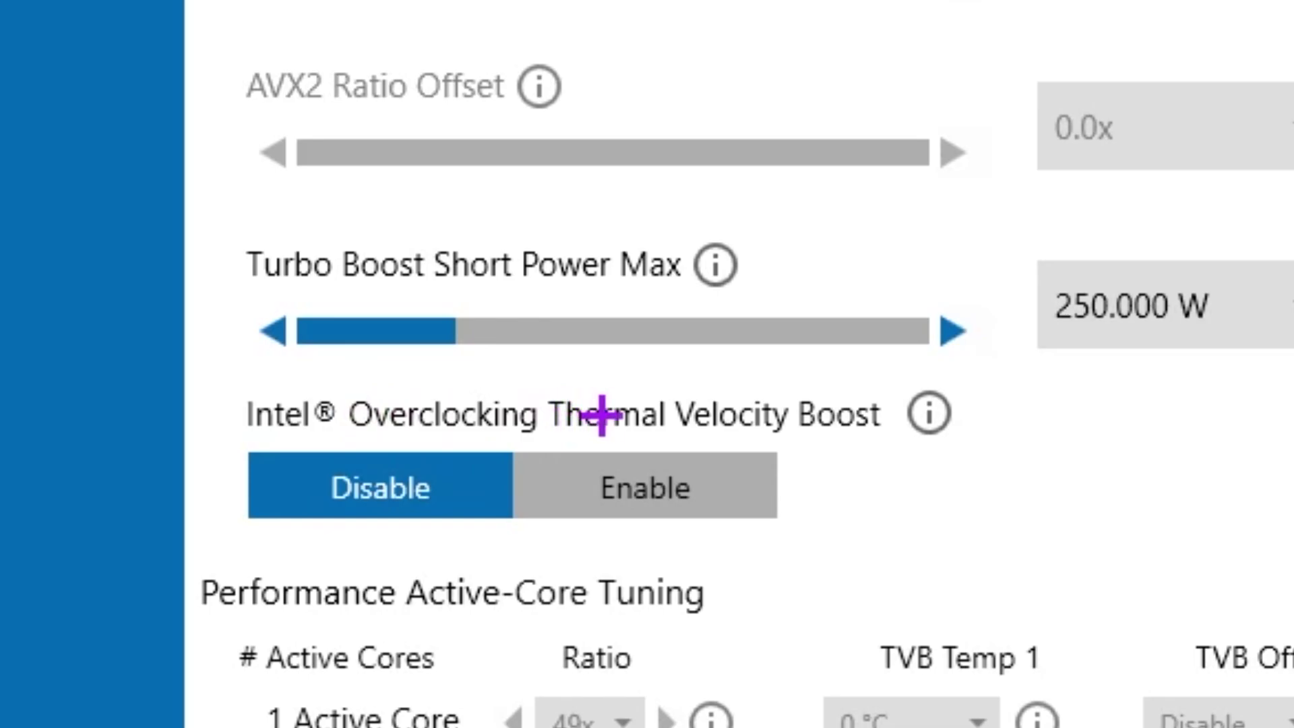
click(730, 491)
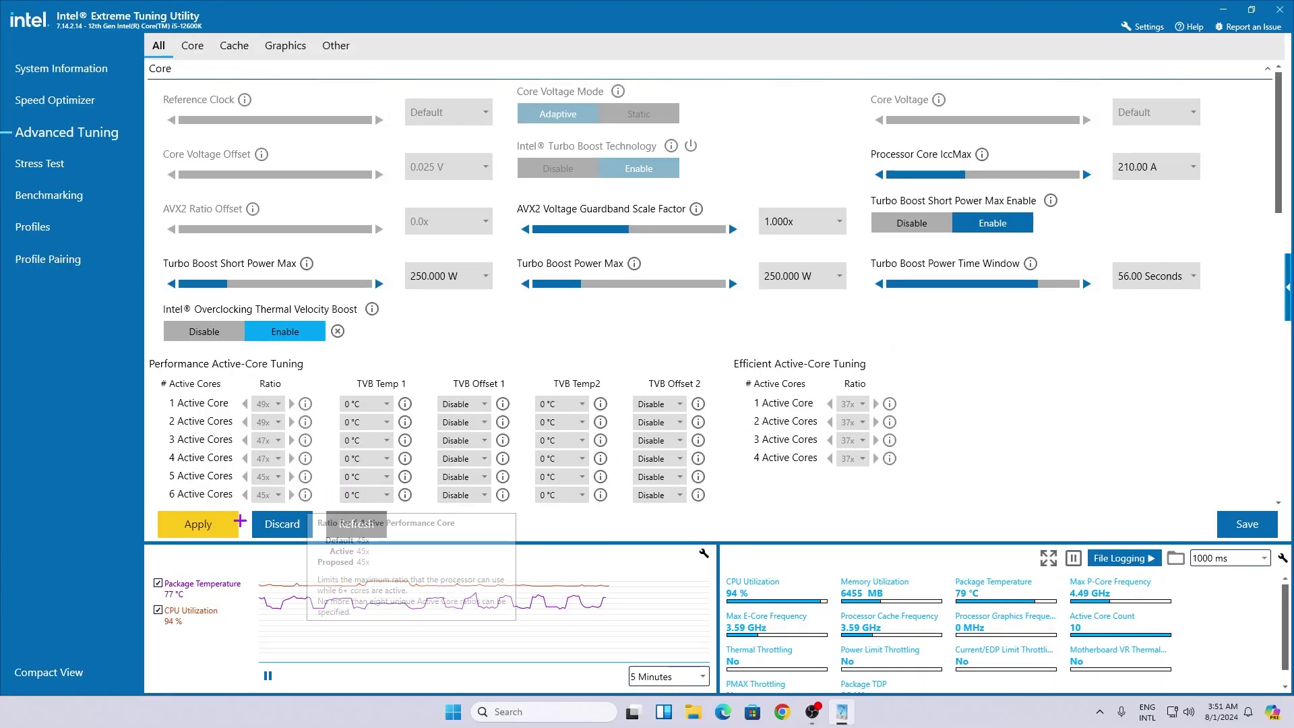
click(207, 519)
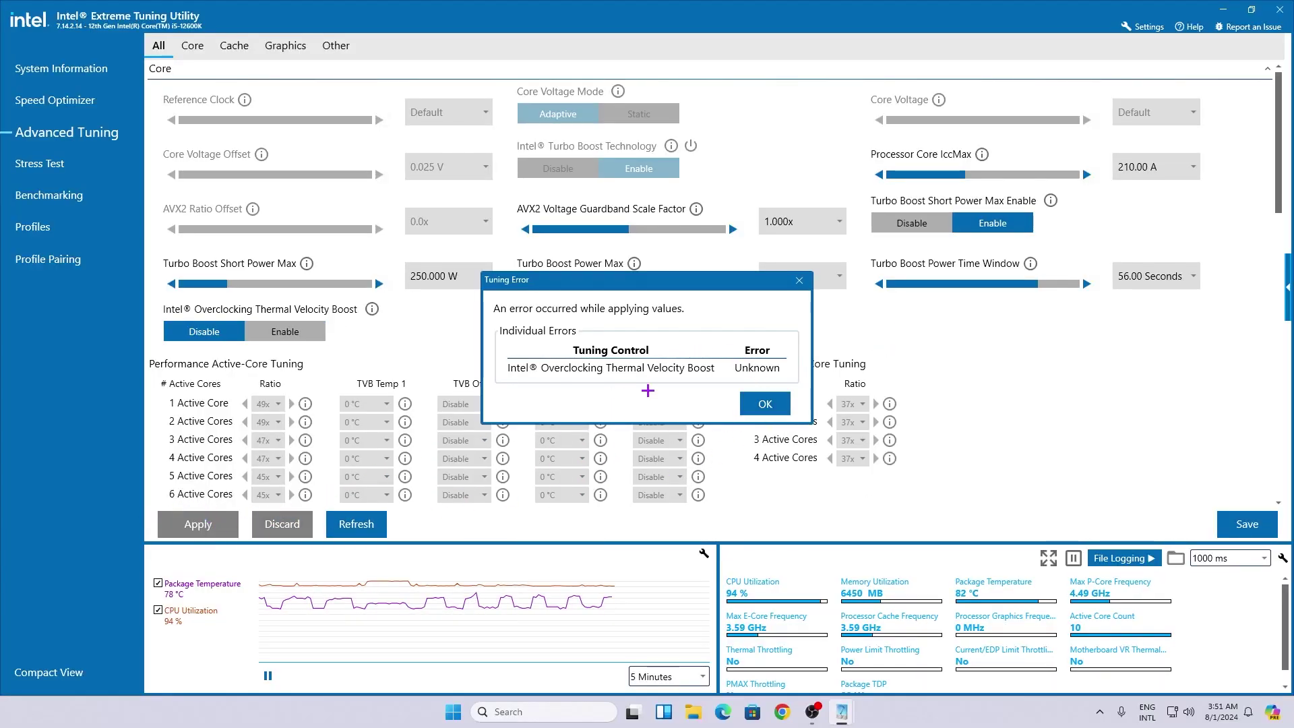
click(765, 404)
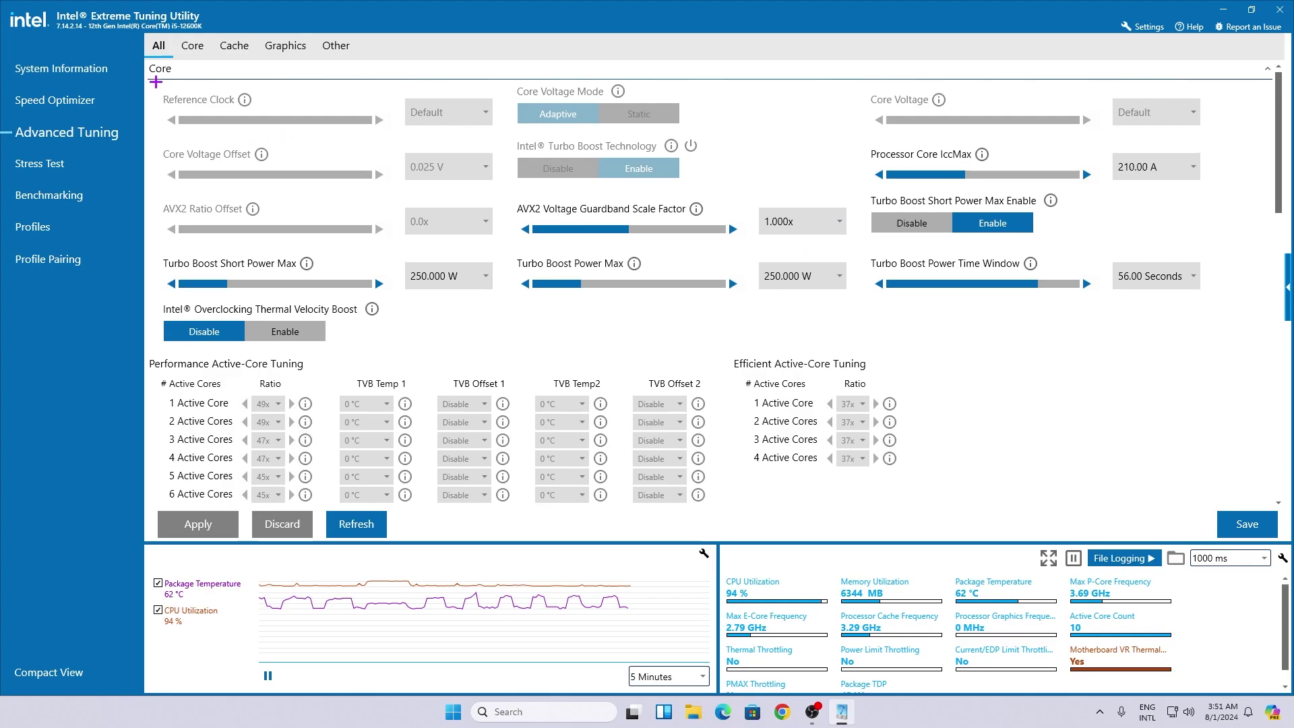
click(189, 44)
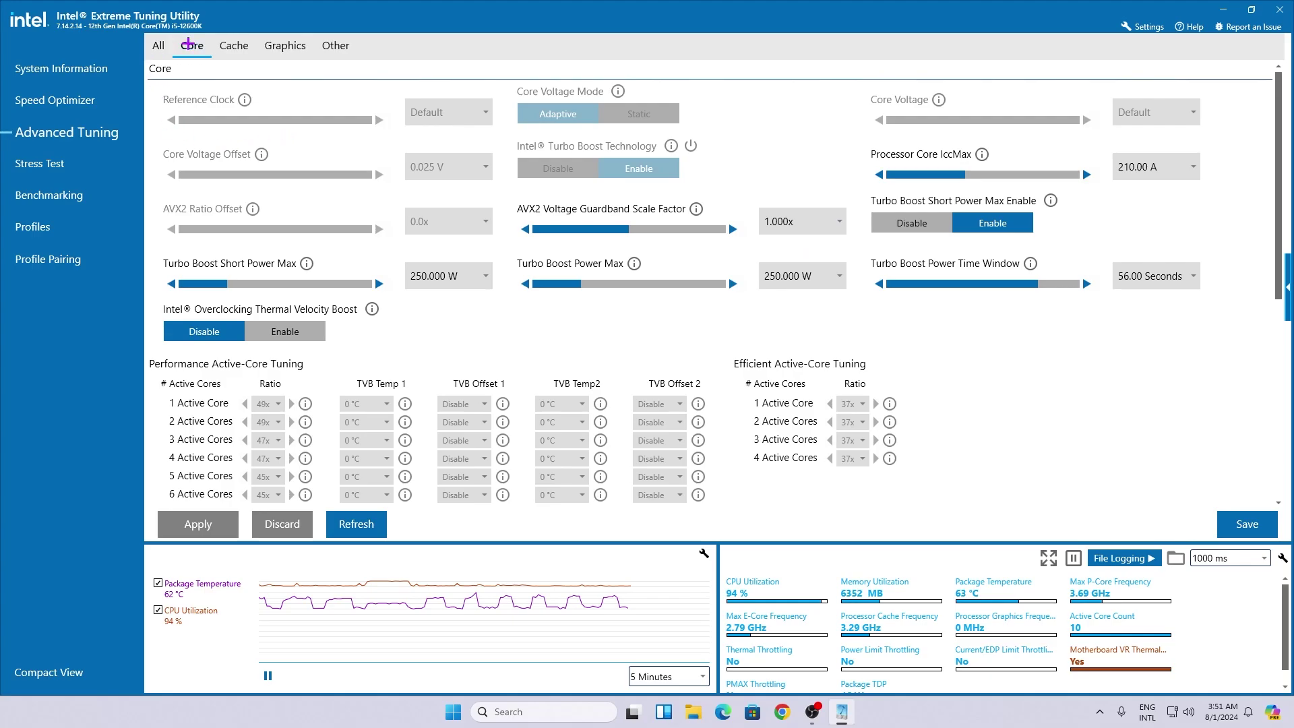
click(234, 47)
click(285, 46)
click(337, 47)
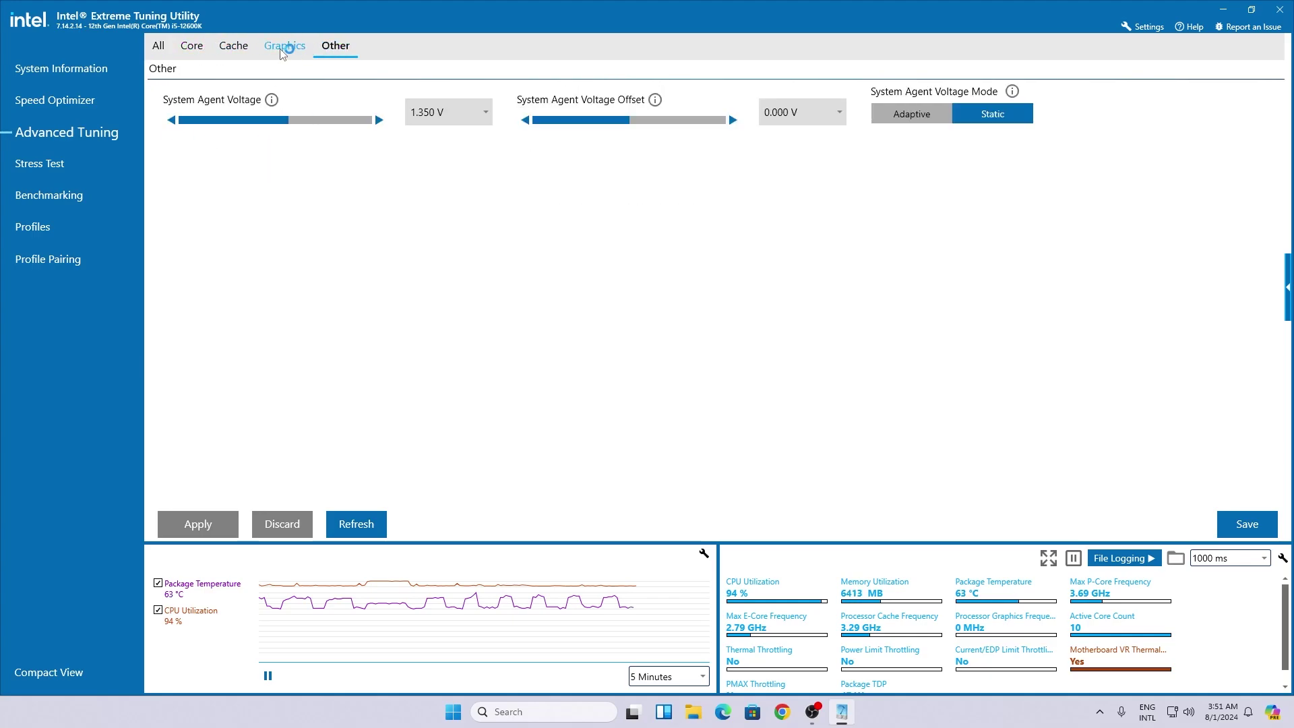
click(159, 46)
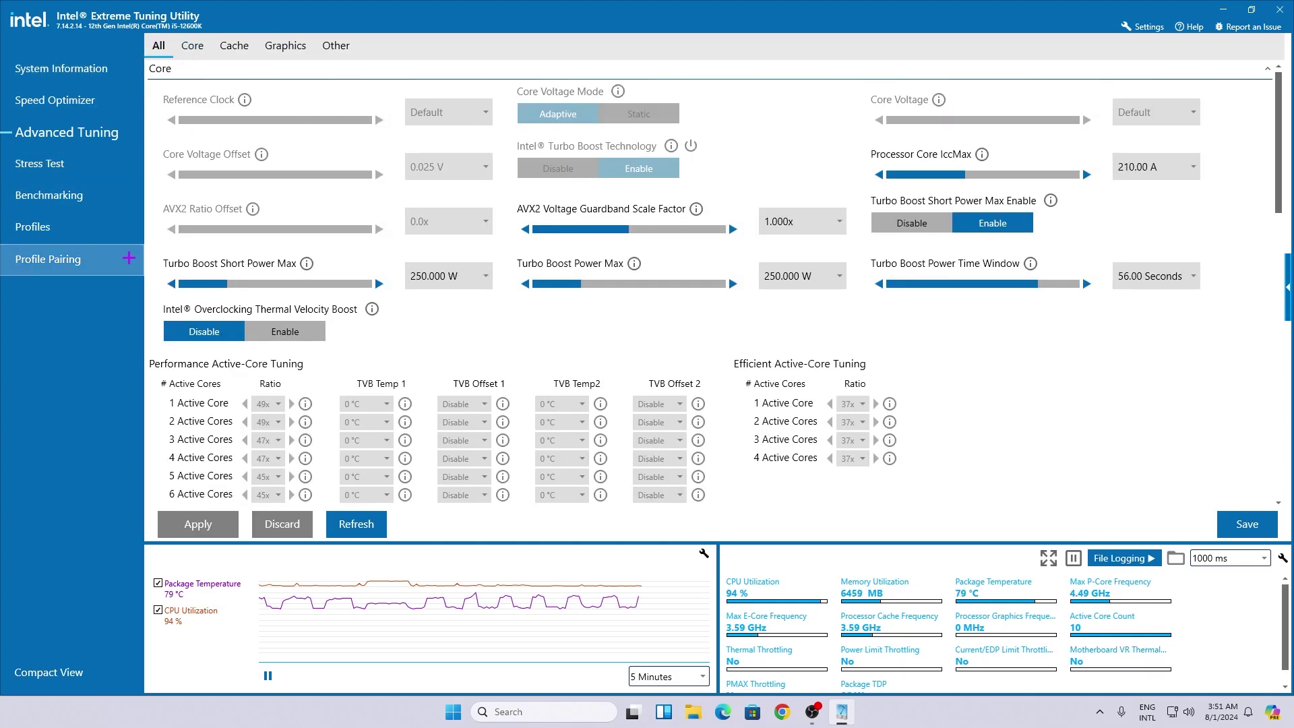
click(59, 671)
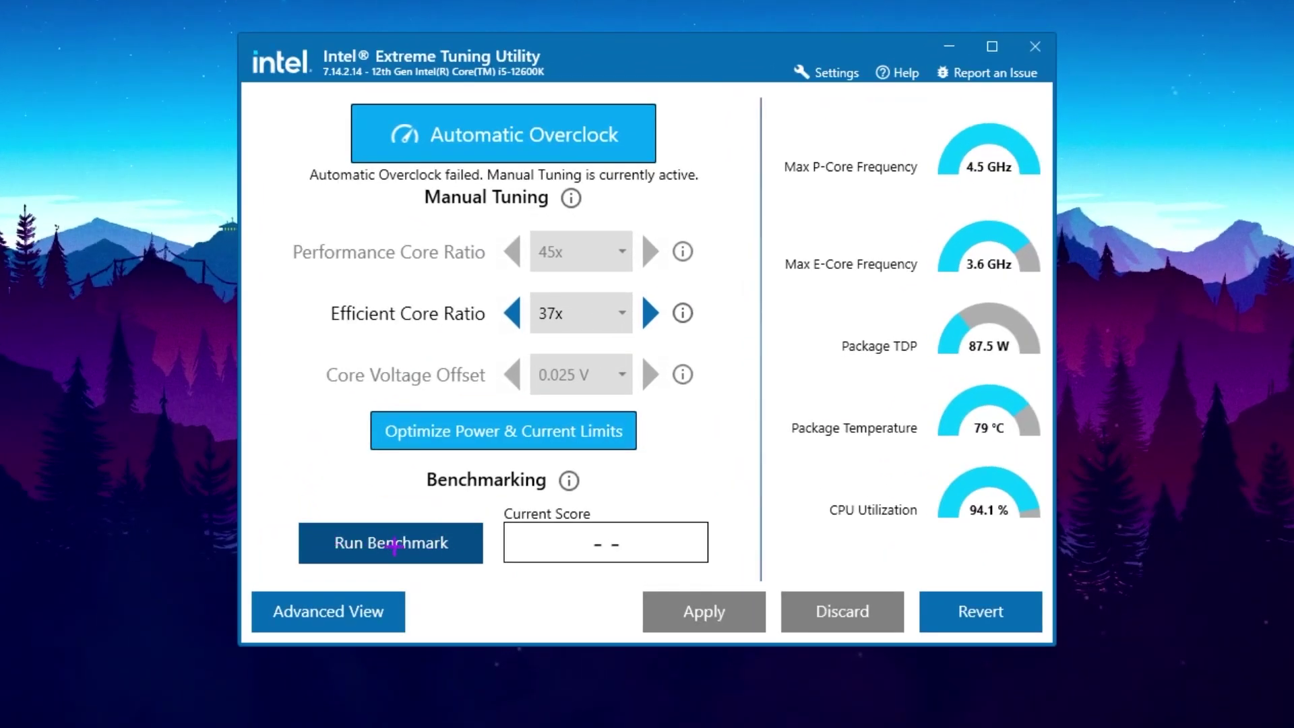
Run a performance benchmark from XTU's compact view
click(484, 481)
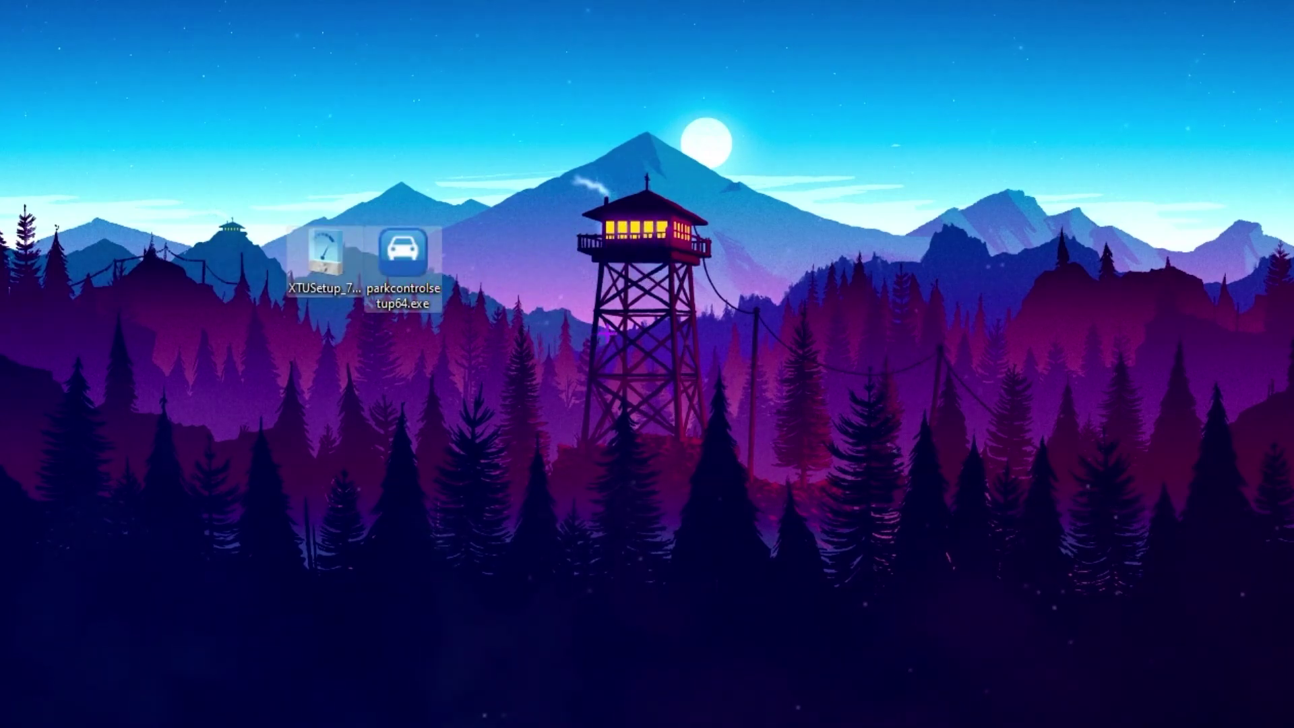
Install ParkControl from parkcontrolsetup64.exe with default language, components and location
click(457, 250)
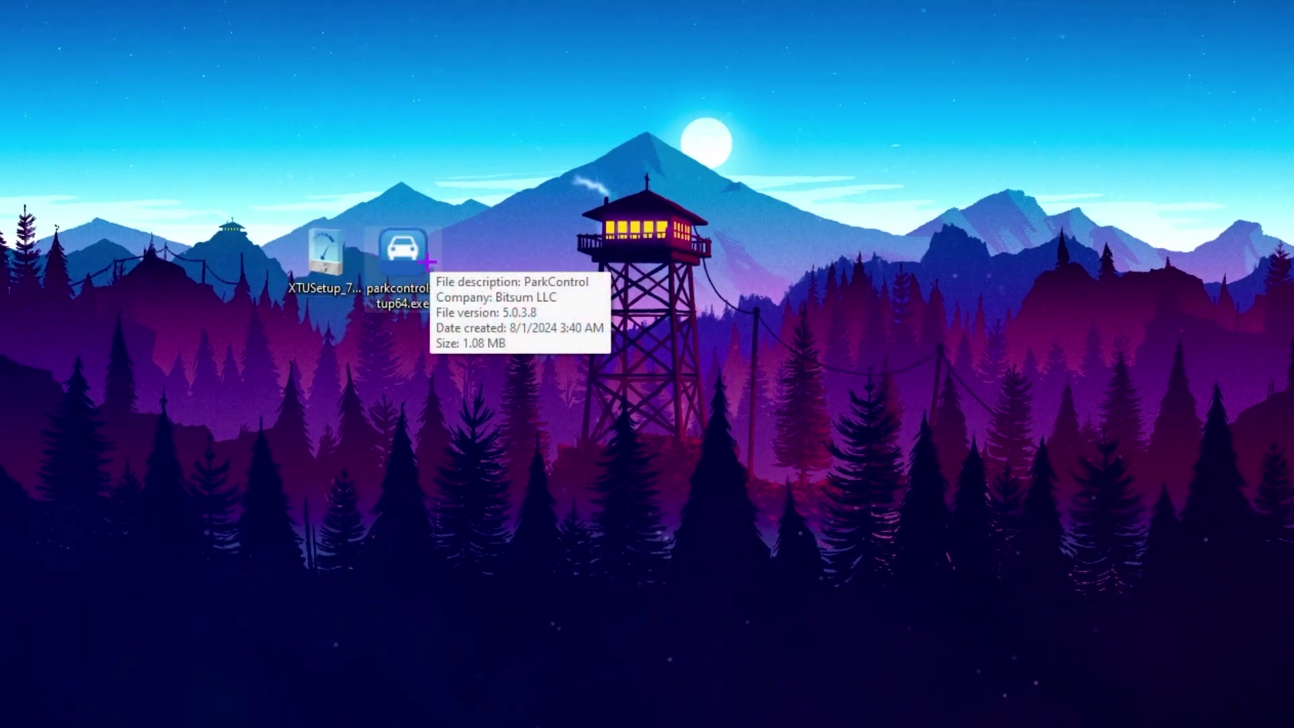
double_click(432, 260)
click(627, 405)
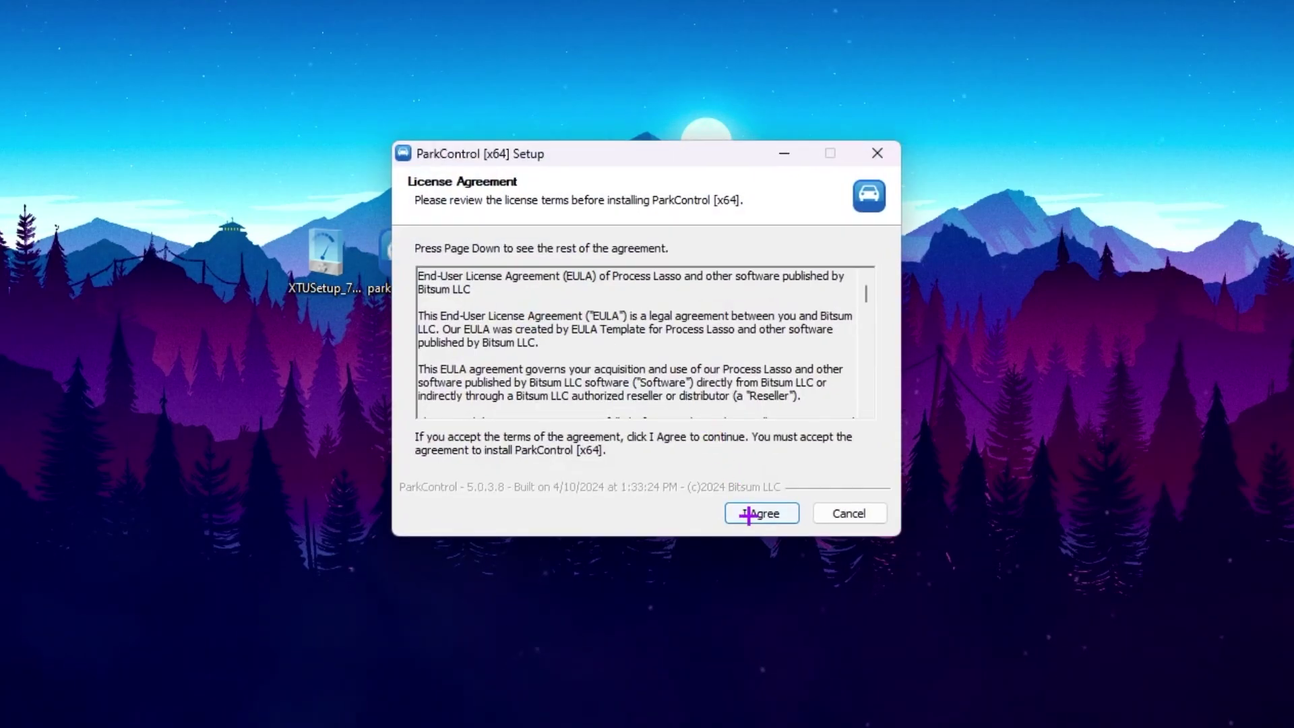
click(761, 514)
click(764, 516)
click(780, 514)
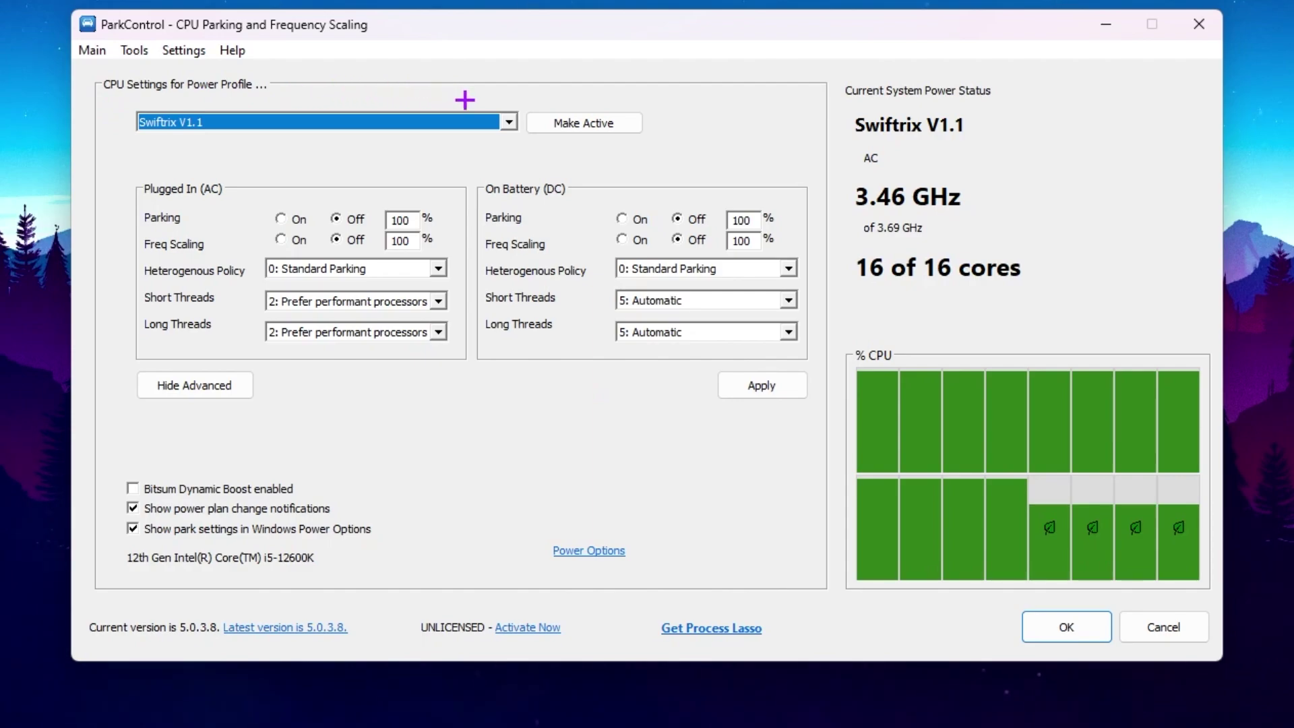
Make High performance the active ParkControl profile, apply it, and confirm all cores are active
click(510, 122)
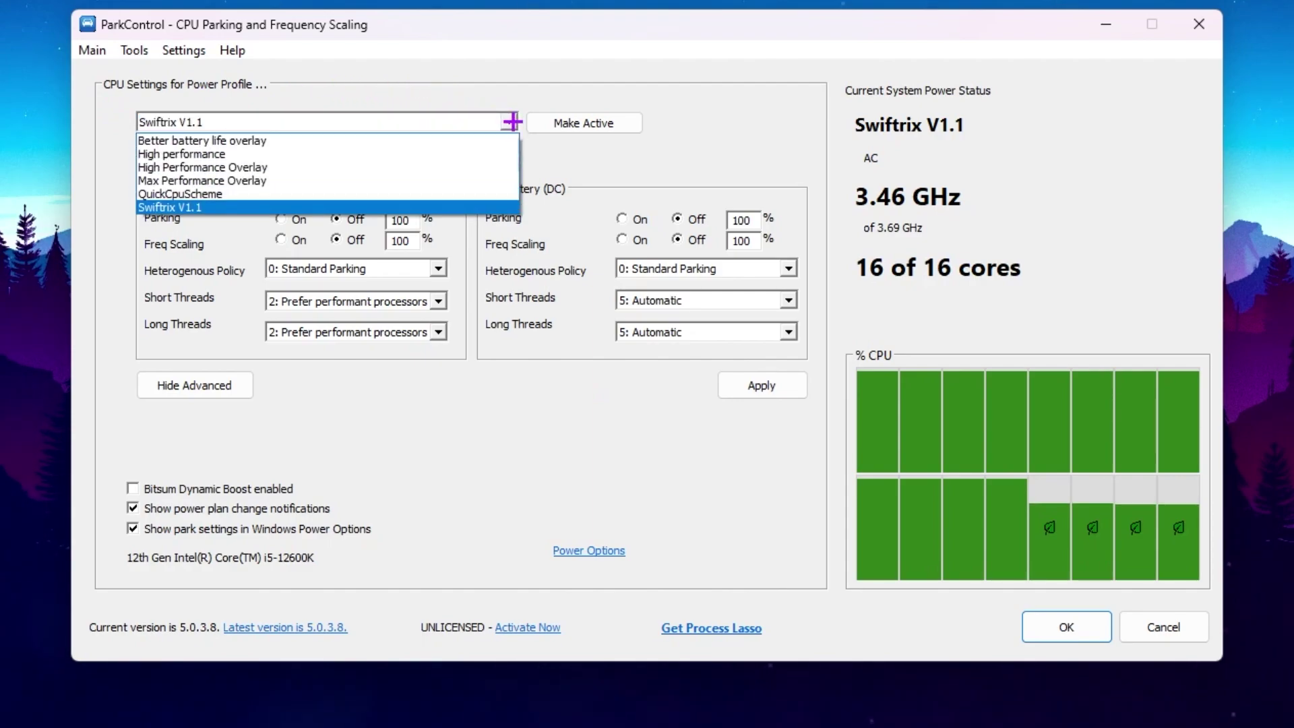
click(223, 154)
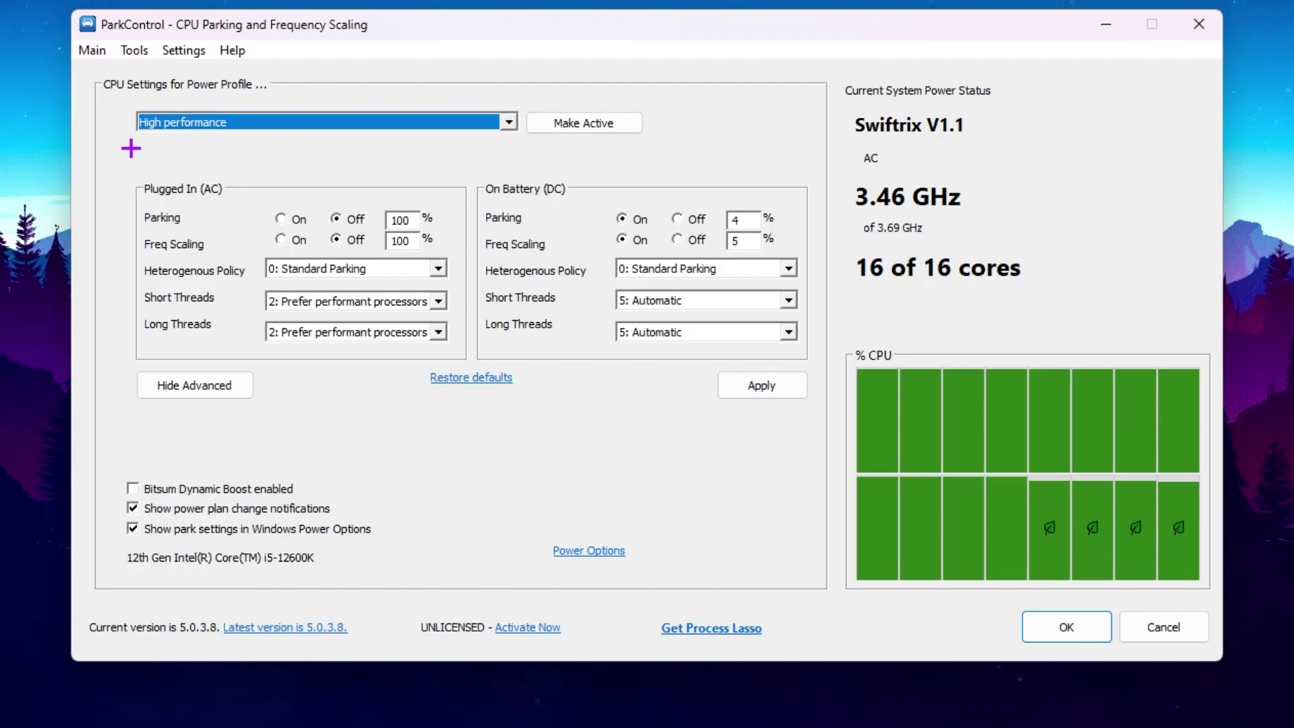
click(597, 123)
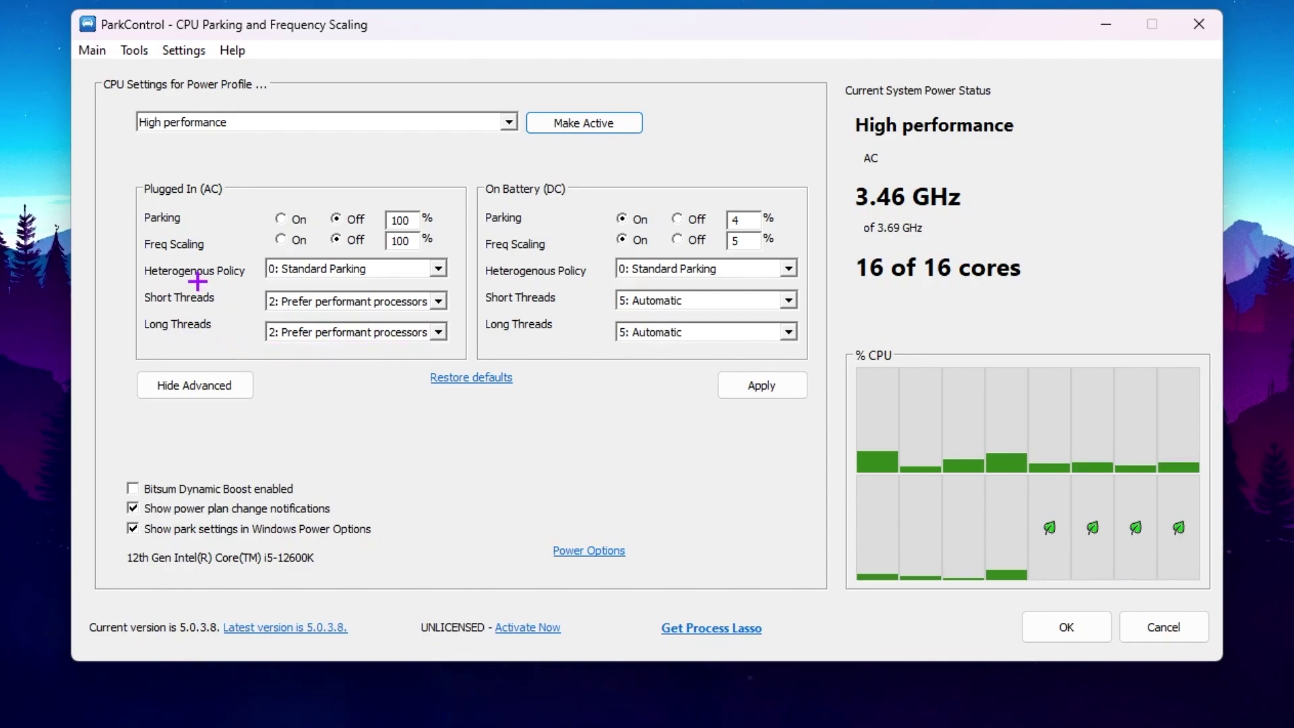
click(761, 385)
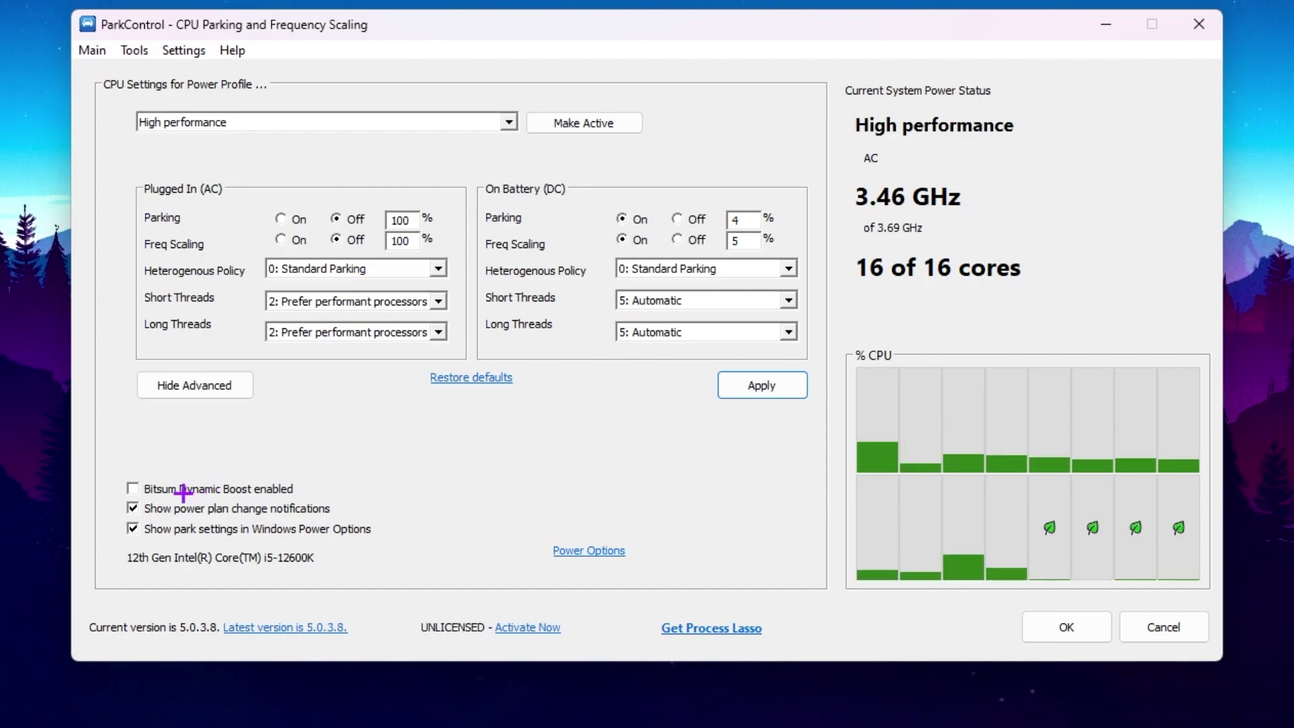
mouse_move(172, 492)
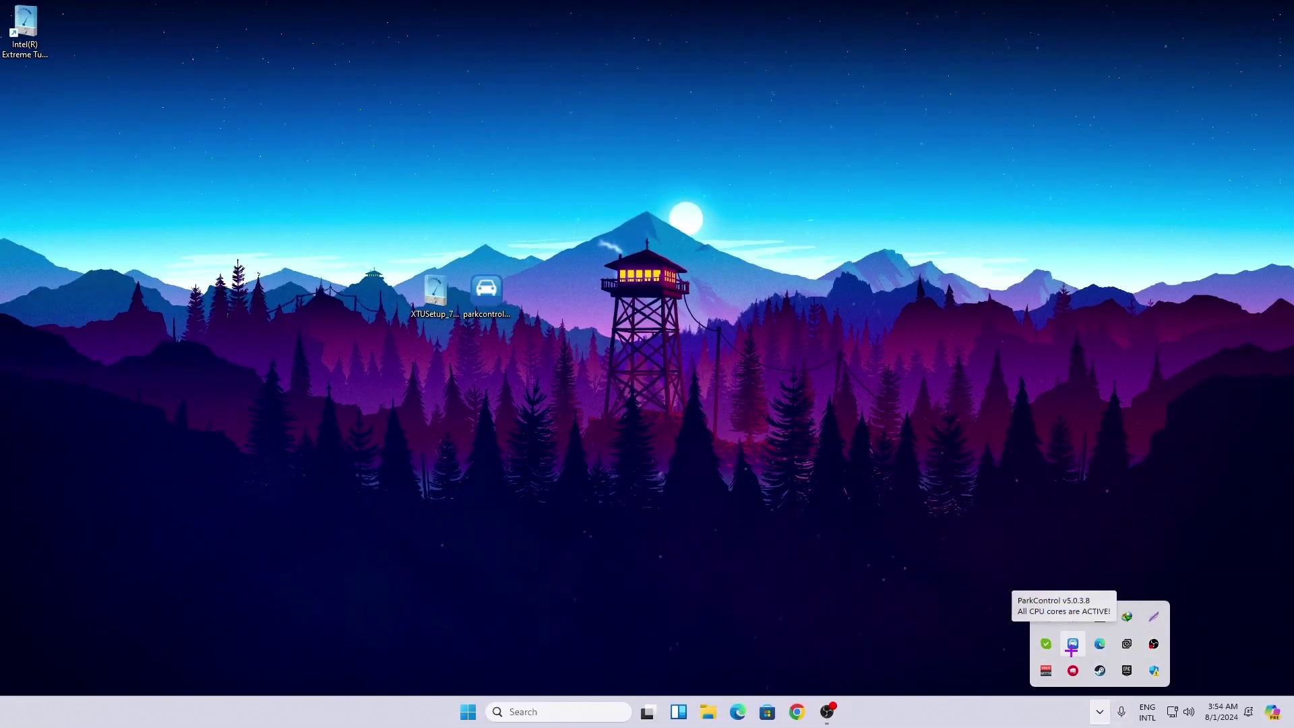
click(1100, 711)
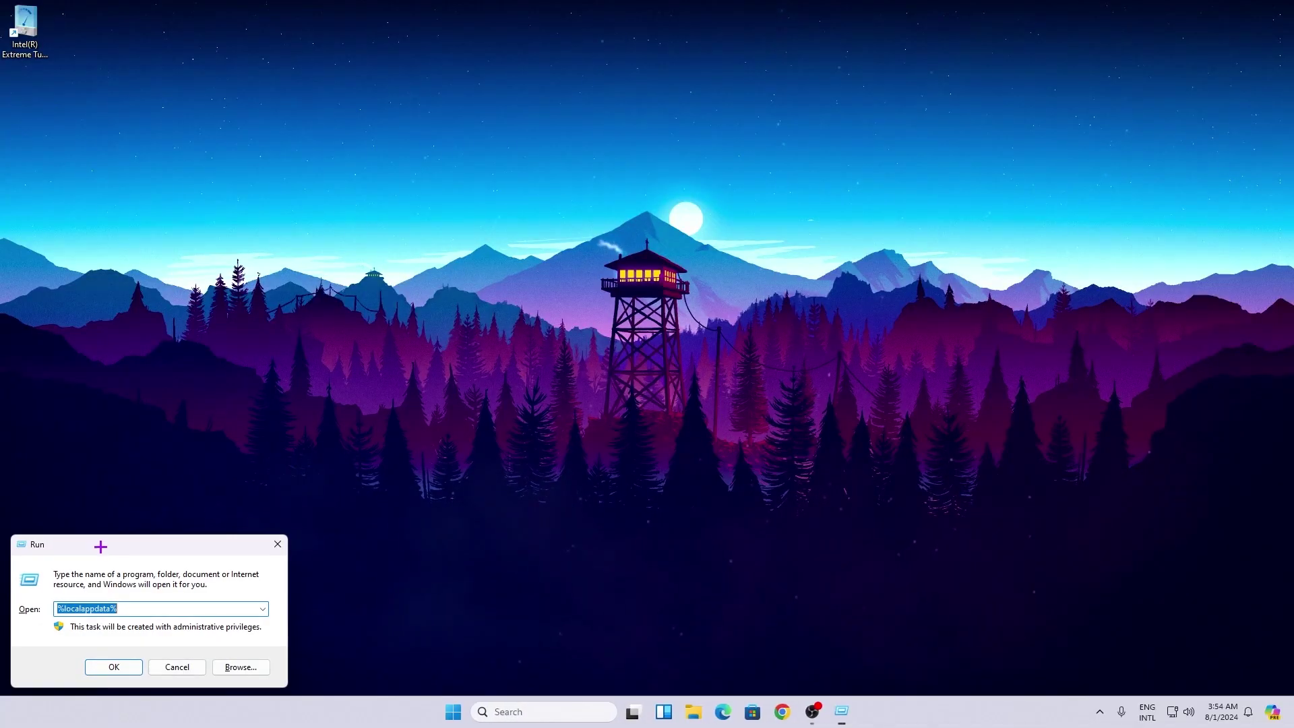
Launch msconfig and set the boot Number of processors to 16, then apply and save
drag(100, 546, 593, 269)
text(msconfig)
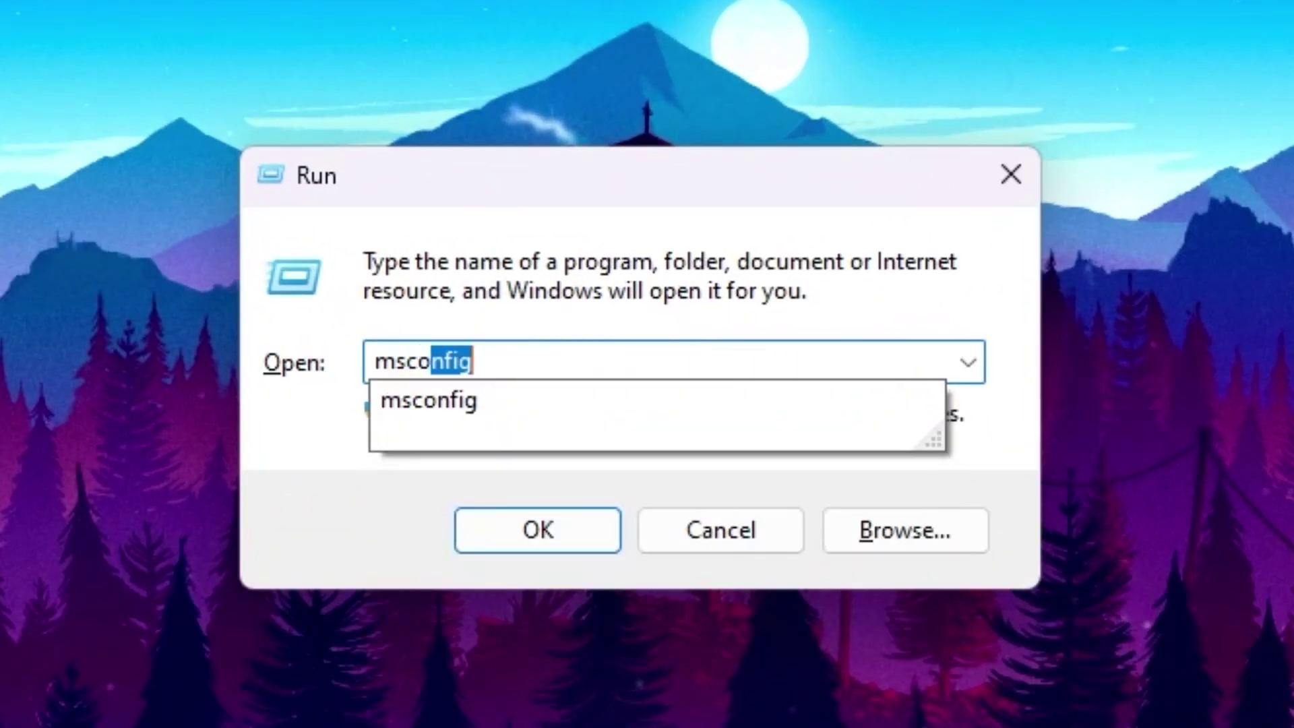
key(Return)
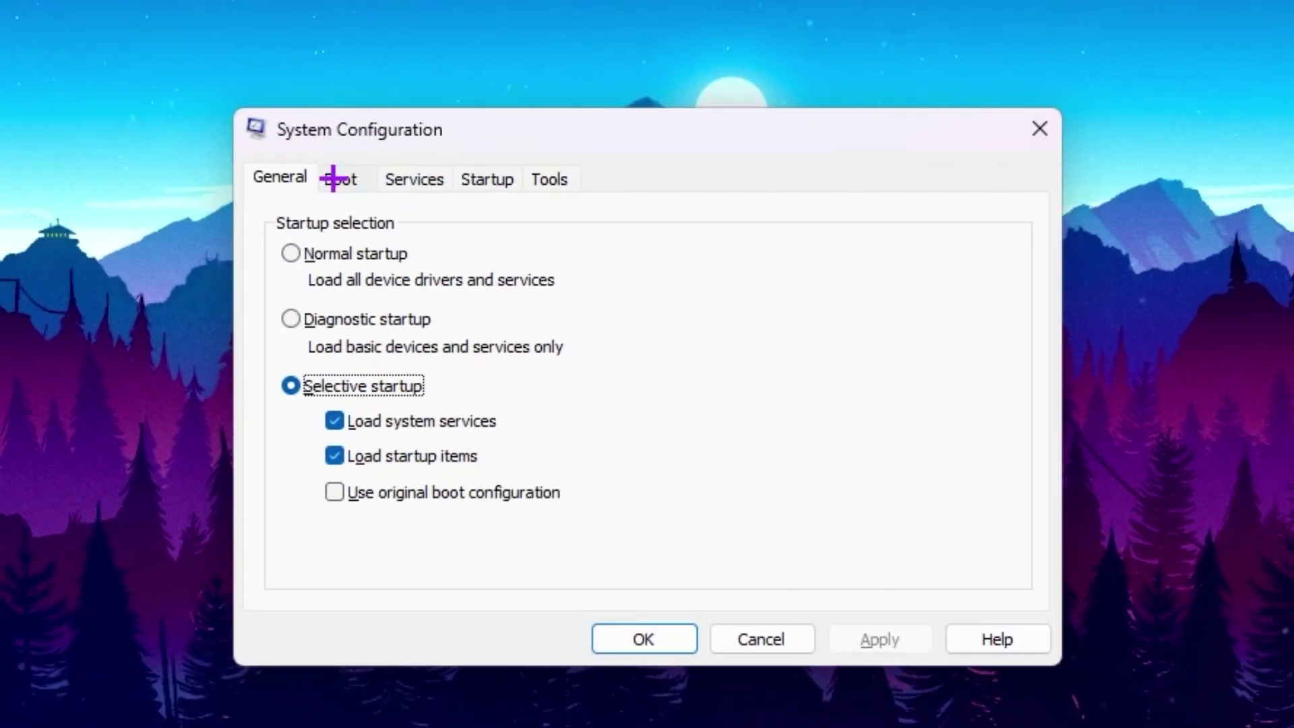
click(227, 132)
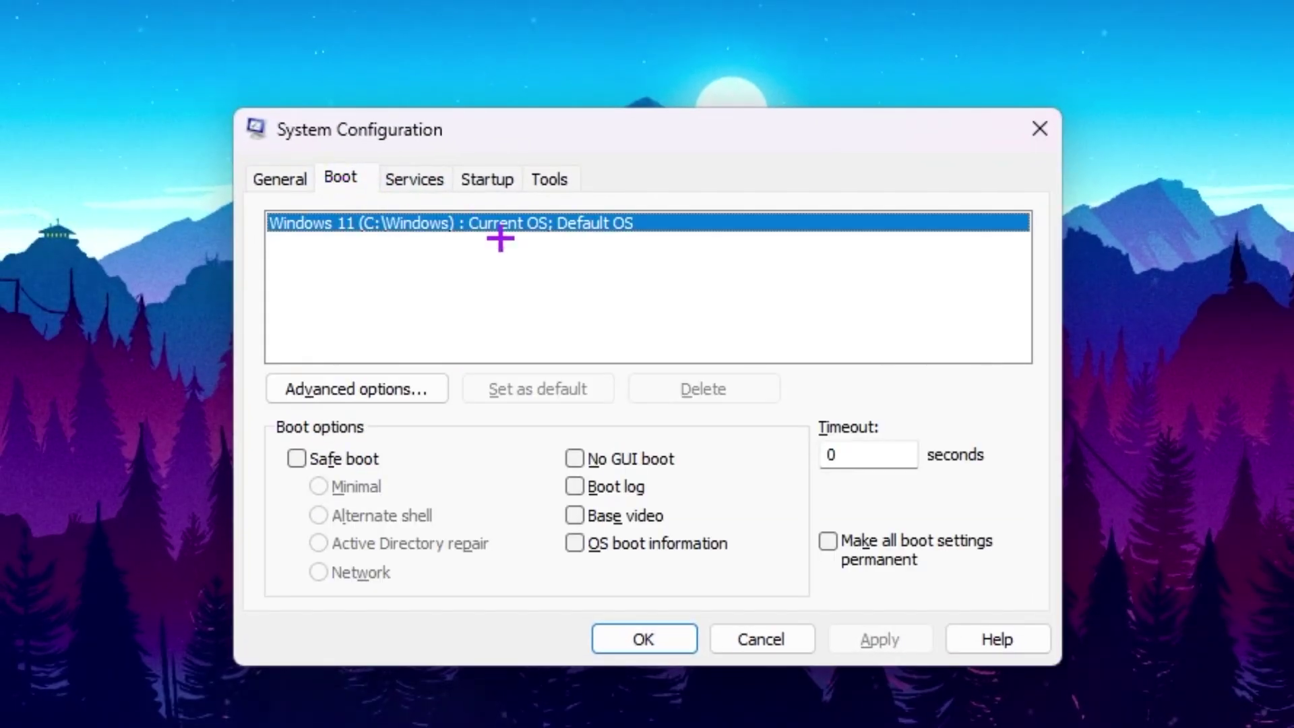
click(364, 389)
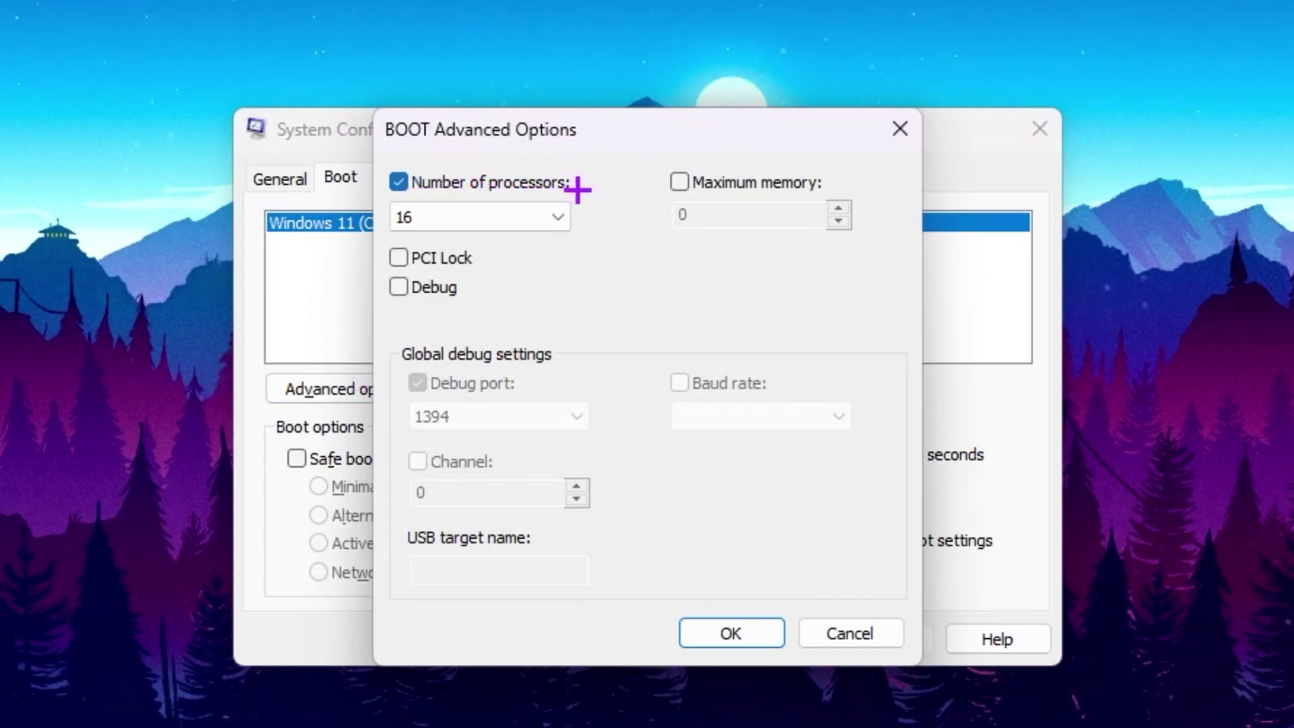
click(556, 219)
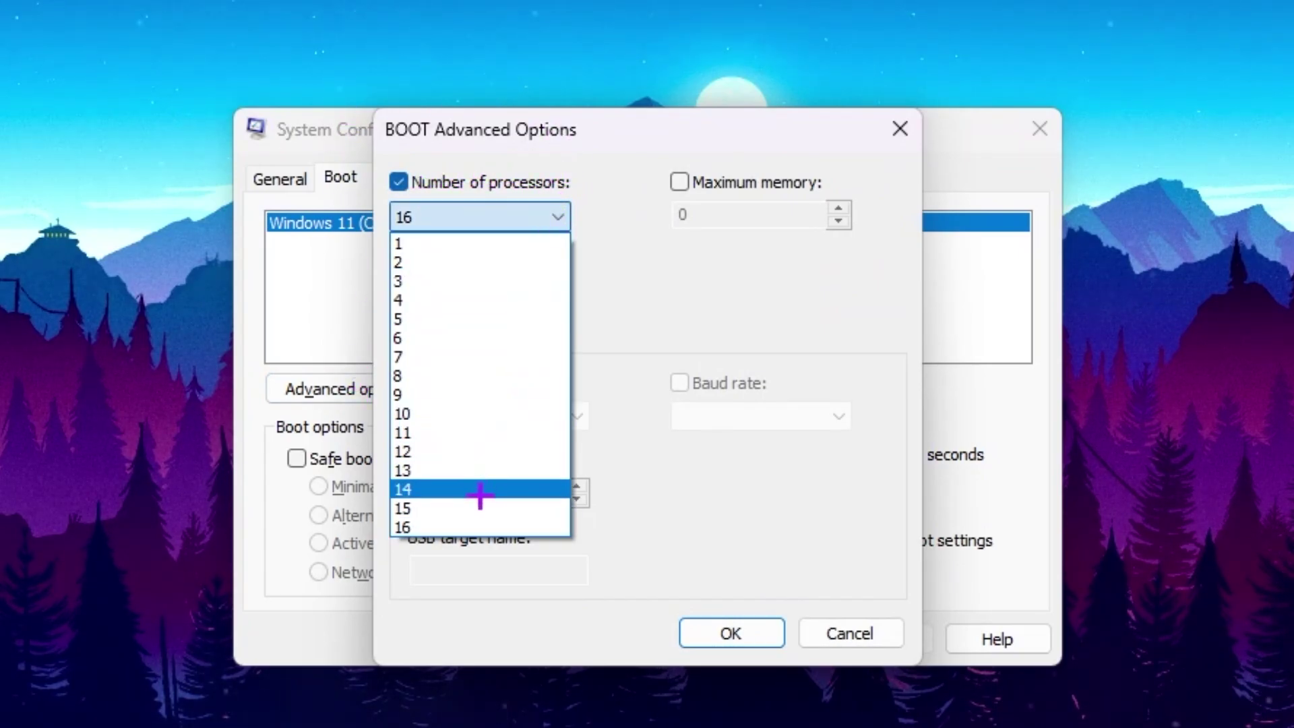
click(426, 521)
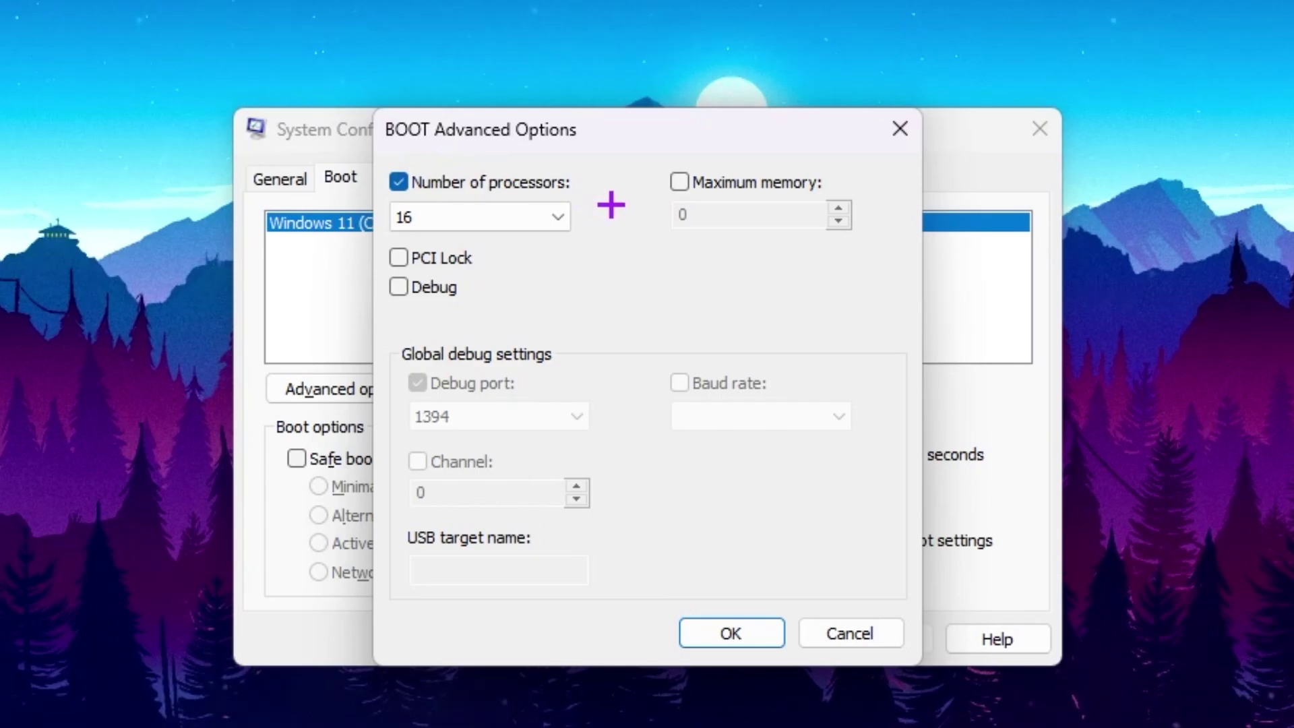
click(742, 630)
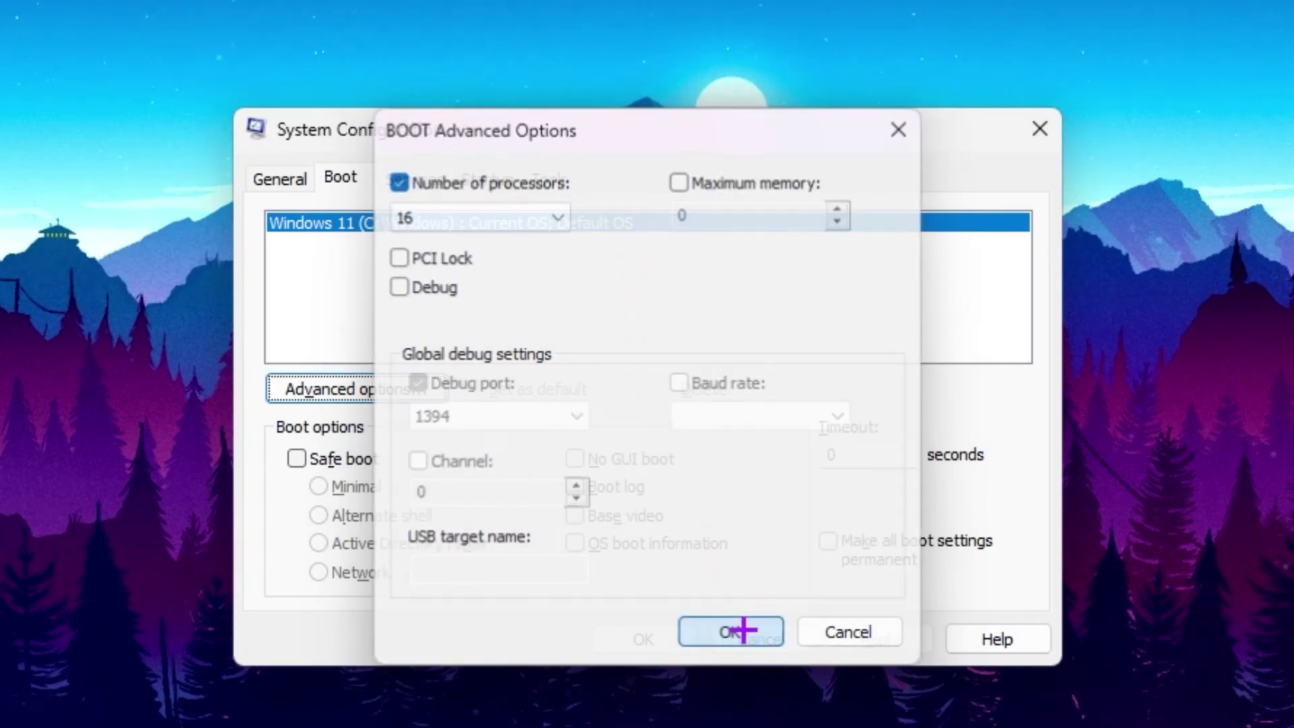
click(860, 641)
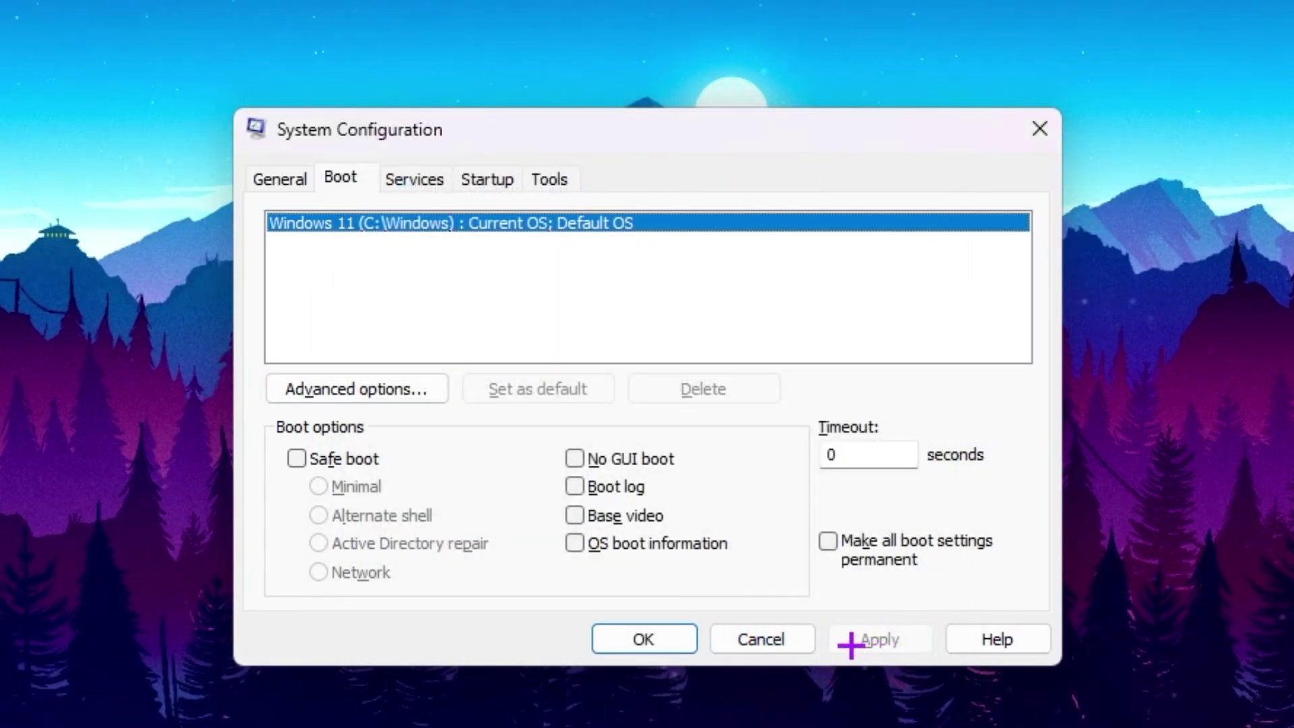
click(661, 641)
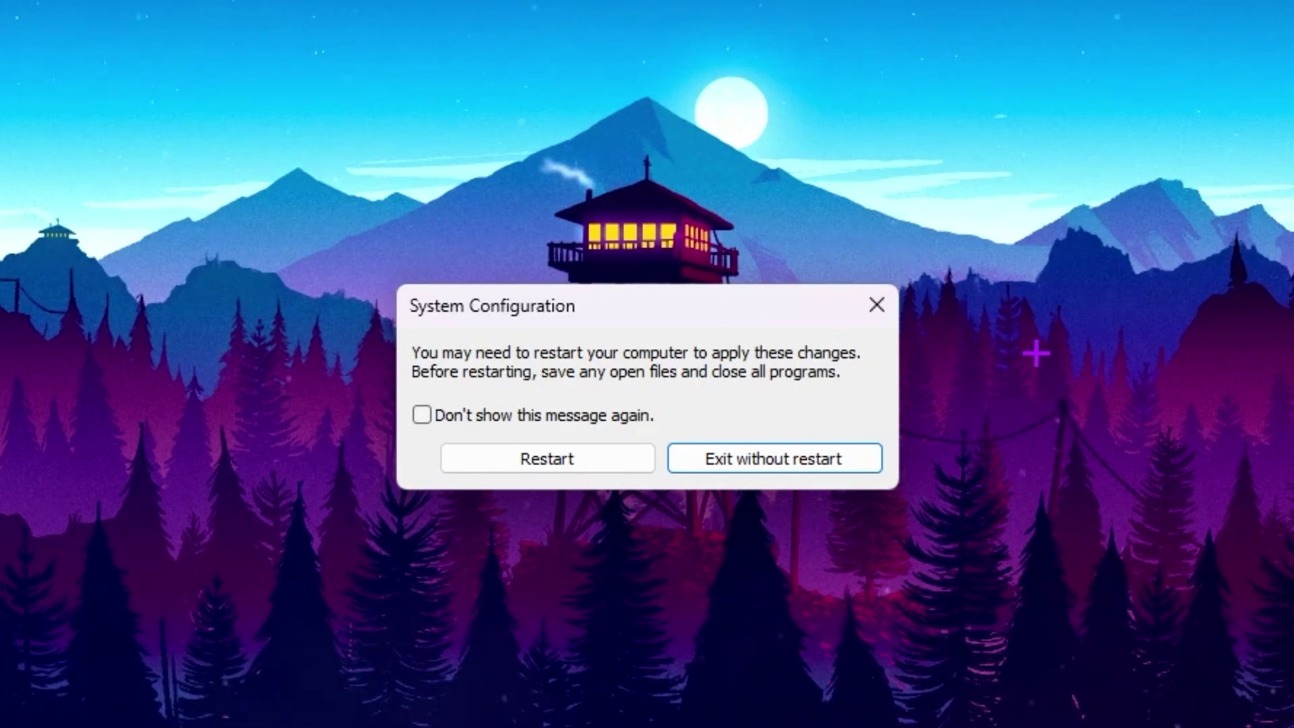